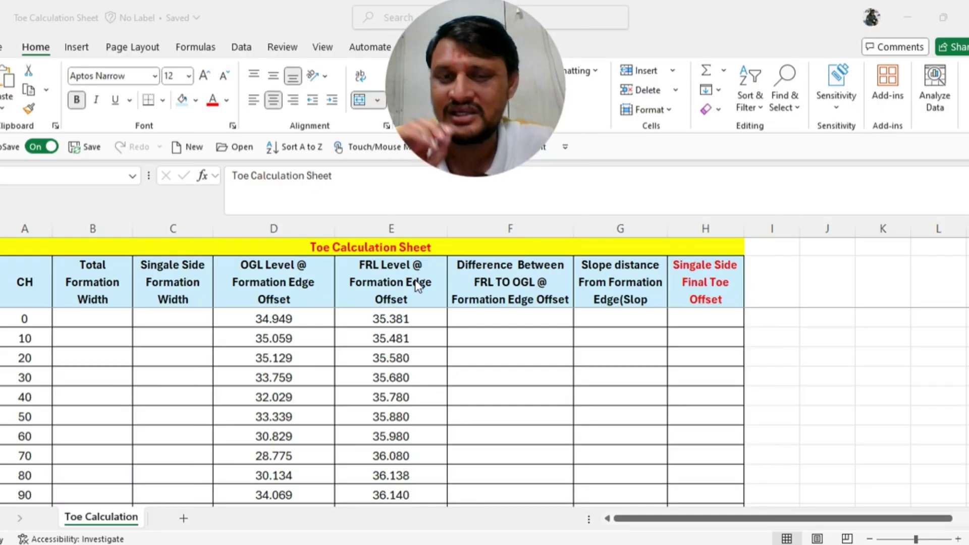
- Select the Total Formation Width column, and examine the total and single side formation width dimensions on the TCS-1 cross section in AutoCAD
{"action": "left_click", "coordinate": [103, 281]}
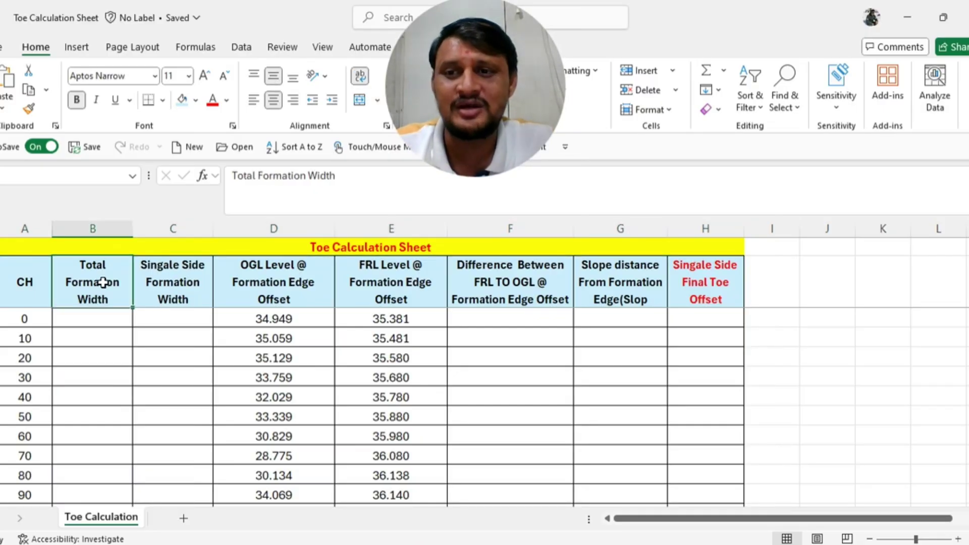
{"action": "left_click", "coordinate": [110, 230]}
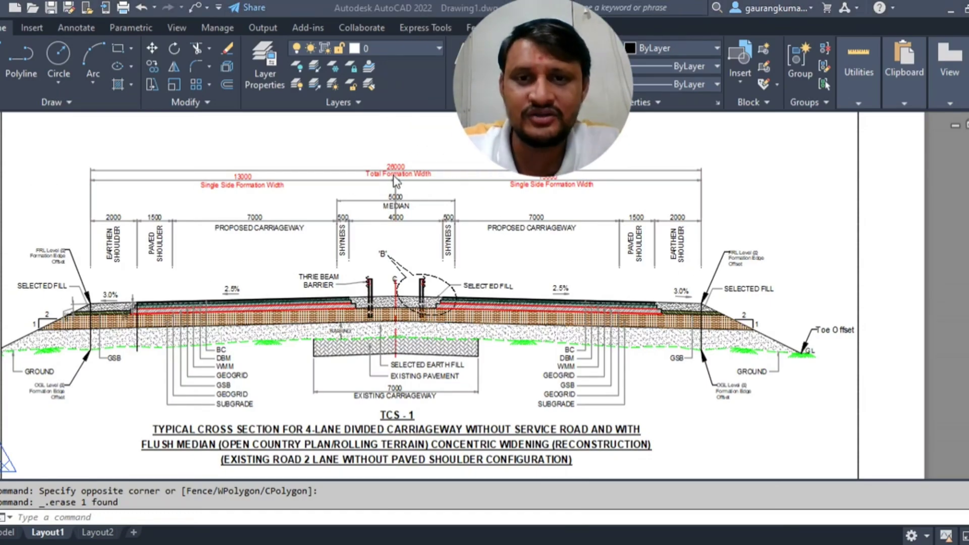
{"action": "scroll", "coordinate": [385, 166], "scroll_direction": "up", "scroll_amount": 2}
{"action": "scroll", "coordinate": [386, 166], "scroll_direction": "down", "scroll_amount": 1}
{"action": "scroll", "coordinate": [424, 187], "scroll_direction": "down", "scroll_amount": 3}
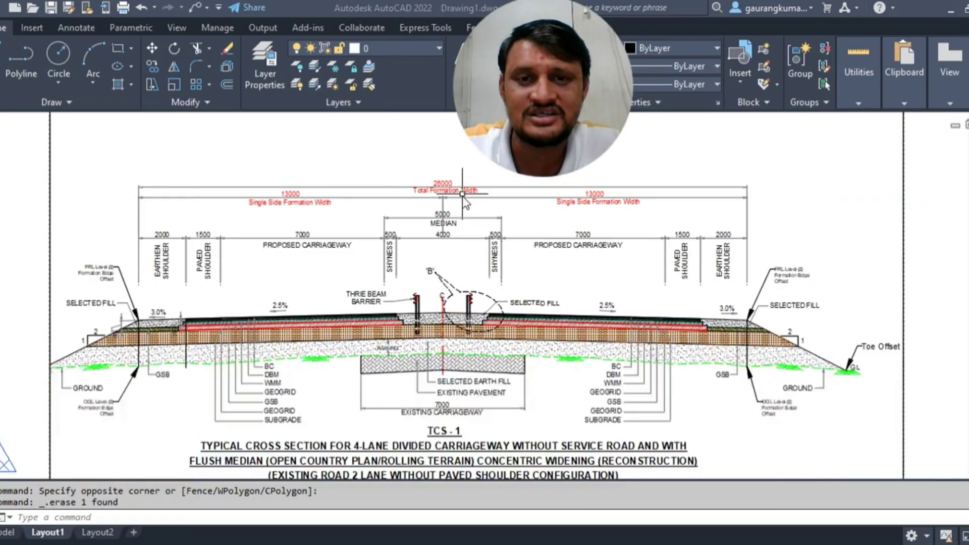
{"action": "scroll", "coordinate": [155, 304], "scroll_direction": "up", "scroll_amount": 2}
{"action": "scroll", "coordinate": [123, 286], "scroll_direction": "down", "scroll_amount": 2}
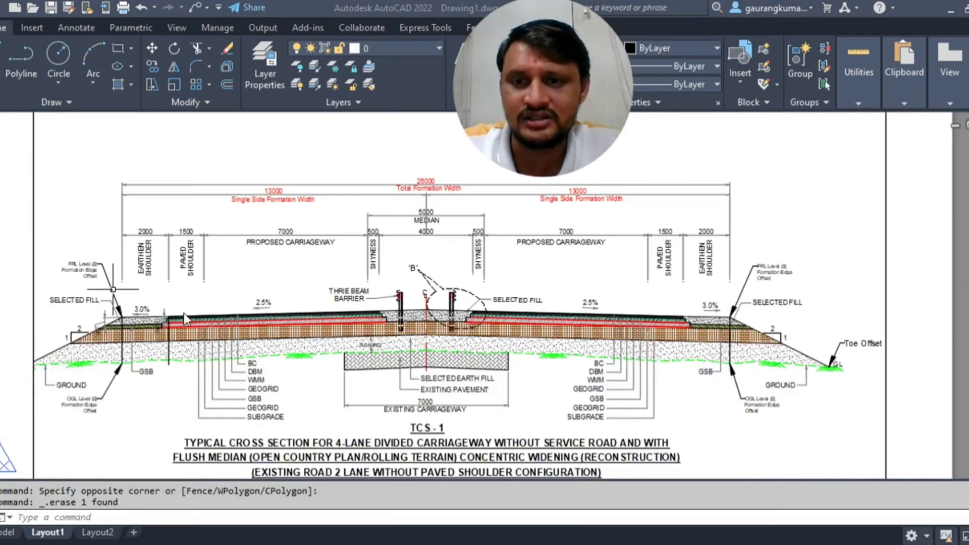
{"action": "scroll", "coordinate": [742, 278], "scroll_direction": "up", "scroll_amount": 4}
{"action": "scroll", "coordinate": [741, 277], "scroll_direction": "down", "scroll_amount": 3}
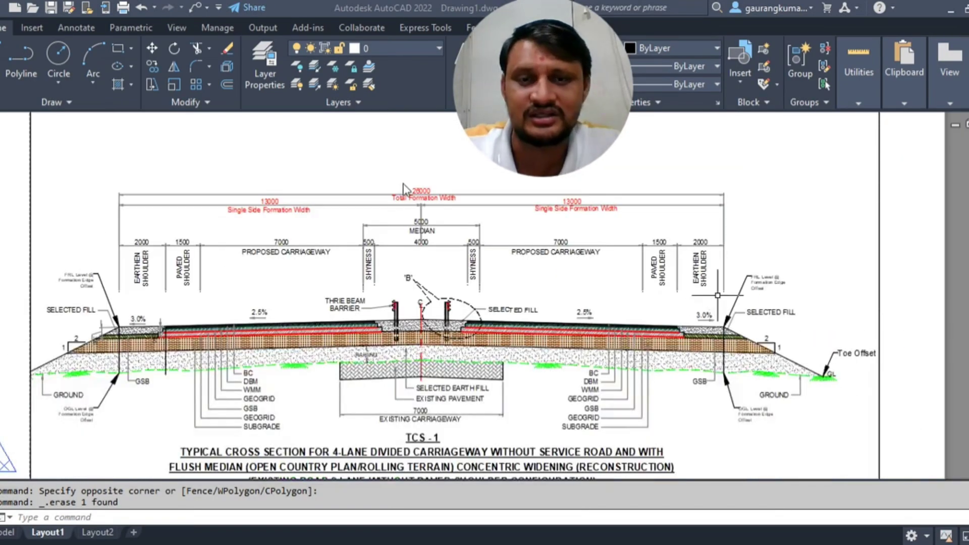
{"action": "scroll", "coordinate": [448, 199], "scroll_direction": "up", "scroll_amount": 2}
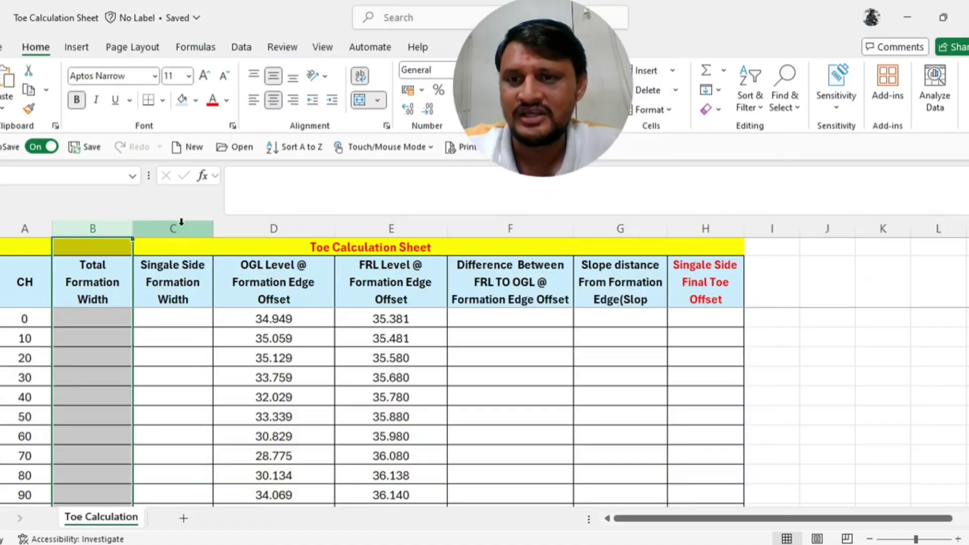
- Enter 26 as the Total Formation Width at chainage 0 in the Excel sheet and fill it down the column
{"action": "left_click", "coordinate": [180, 228]}
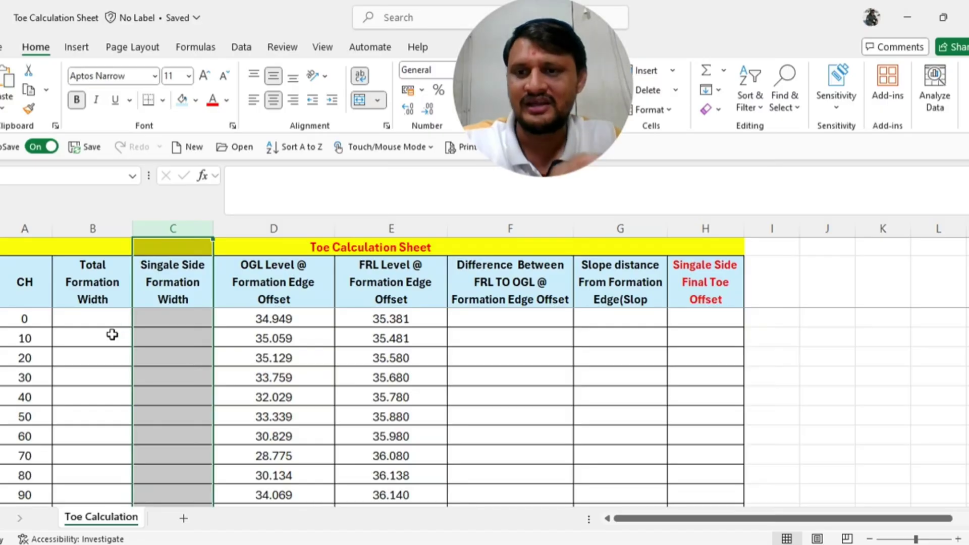
{"action": "left_click", "coordinate": [111, 319]}
{"action": "type", "text": "26"}
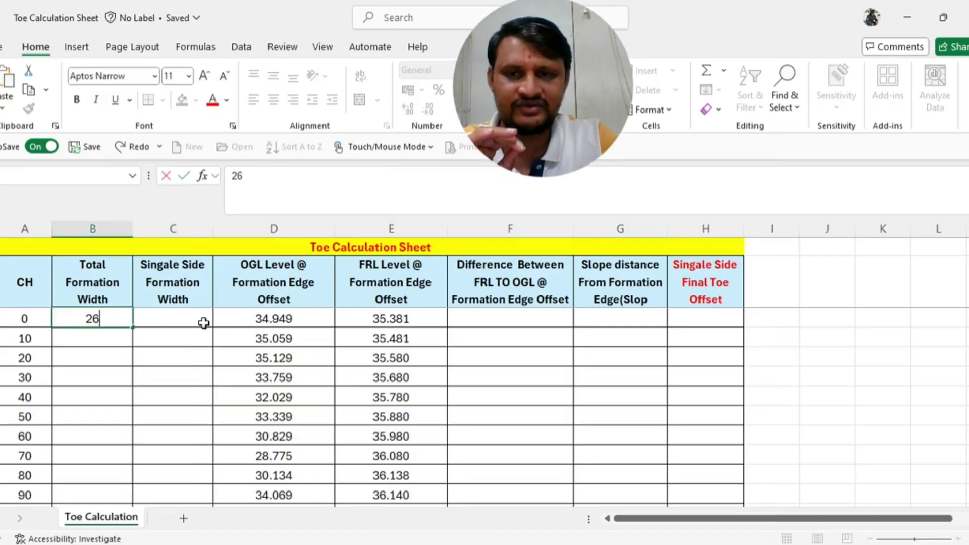
{"action": "key", "text": "Return"}
{"action": "left_click", "coordinate": [100, 317]}
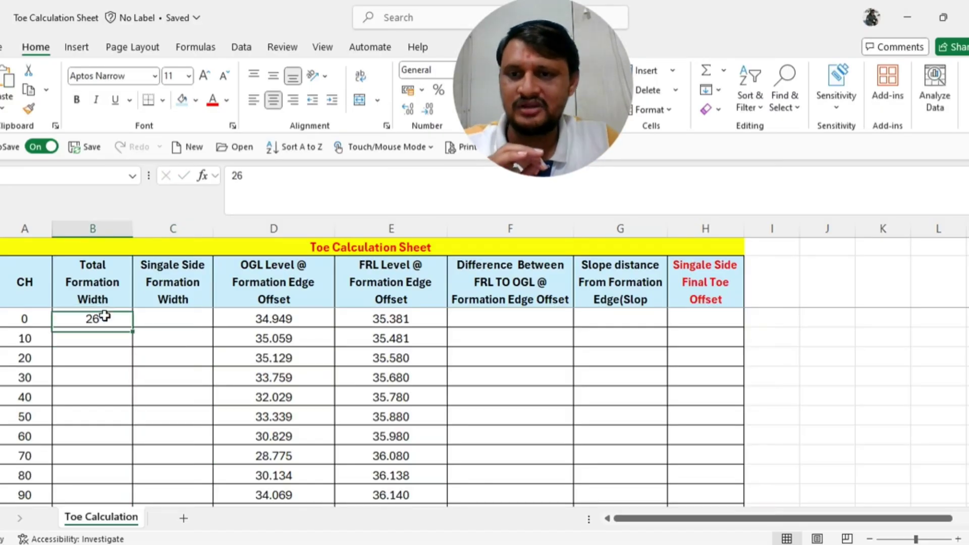
{"action": "left_click_drag", "start_coordinate": [132, 327], "coordinate": [132, 478]}
{"action": "scroll", "coordinate": [177, 404], "scroll_direction": "up", "scroll_amount": 1}
- Calculate the single side formation width in C3 with =B3/2 and fill the formula down the column
{"action": "left_click_drag", "start_coordinate": [177, 381], "coordinate": [185, 309]}
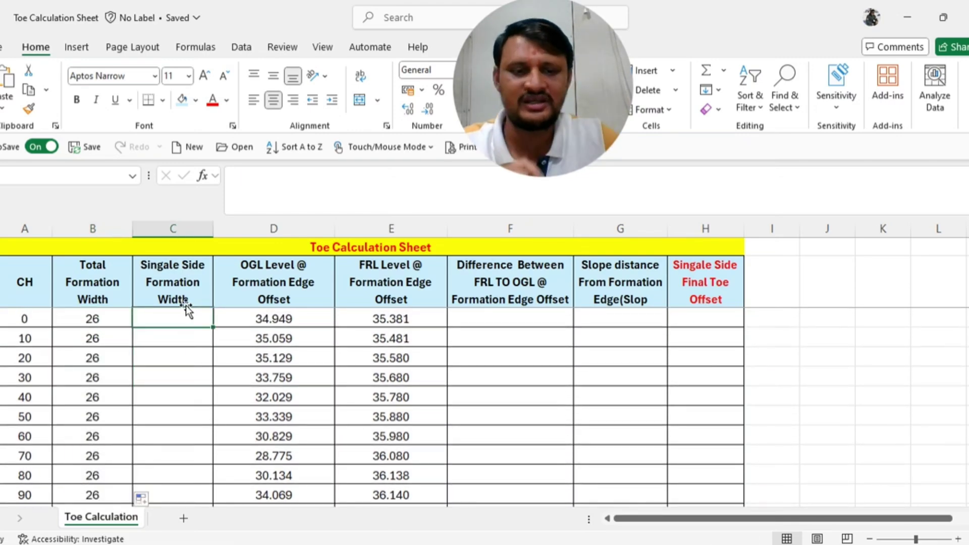
{"action": "type", "text": "="}
{"action": "key", "text": "Left"}
{"action": "type", "text": "/2"}
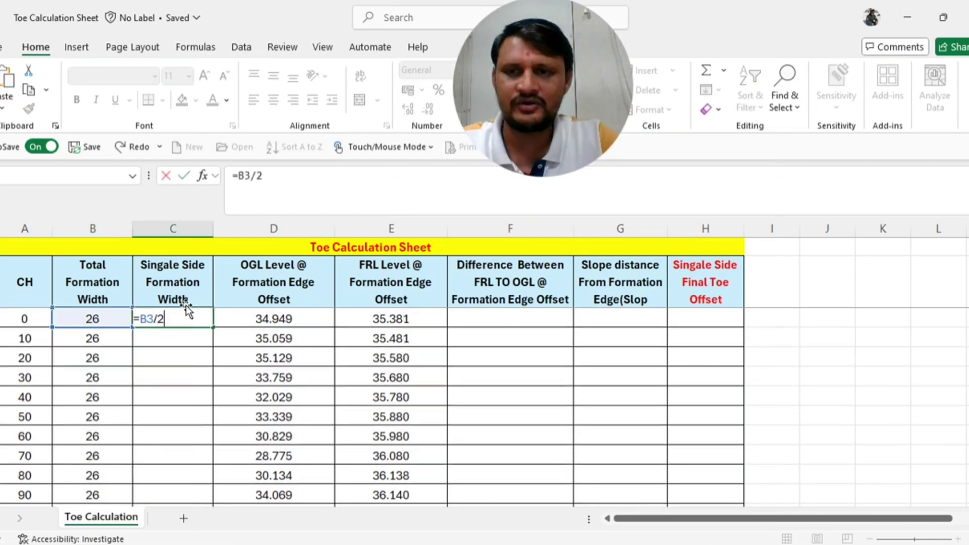
{"action": "key", "text": "ctrl+Return"}
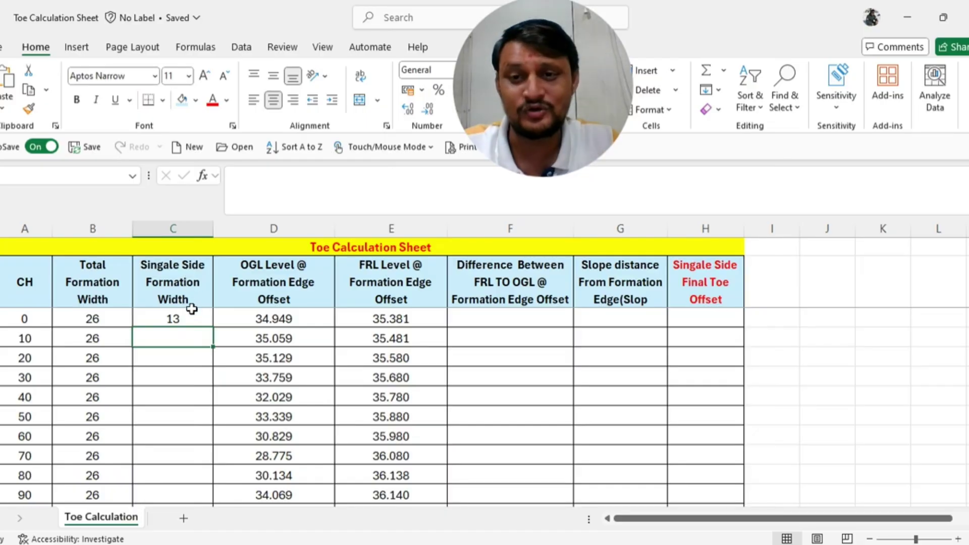
{"action": "left_click", "coordinate": [217, 326]}
{"action": "left_click", "coordinate": [211, 327]}
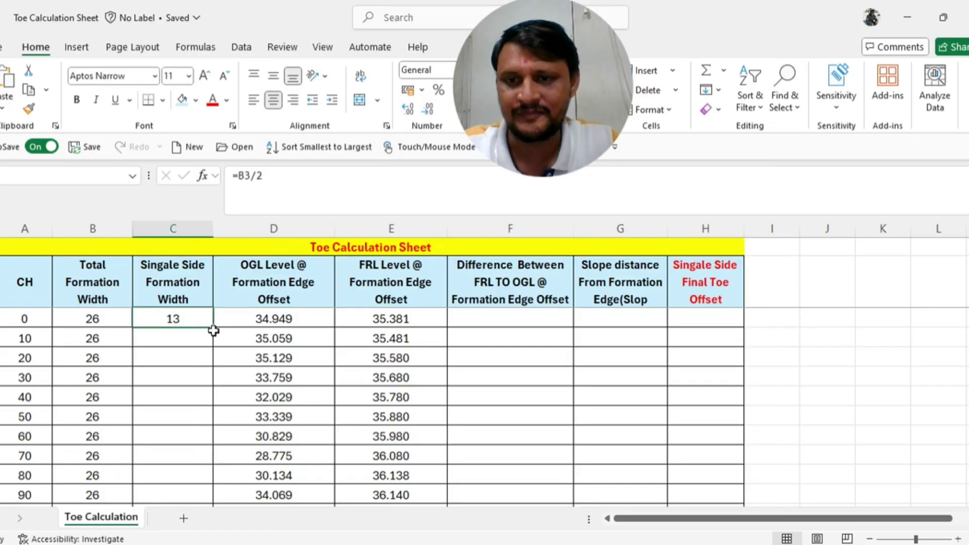
{"action": "left_click_drag", "start_coordinate": [212, 327], "coordinate": [212, 472]}
- Select the OGL Level column, and examine the OGL level point at the formation edge on the AutoCAD cross section
{"action": "left_click", "coordinate": [283, 248]}
{"action": "left_click", "coordinate": [294, 231]}
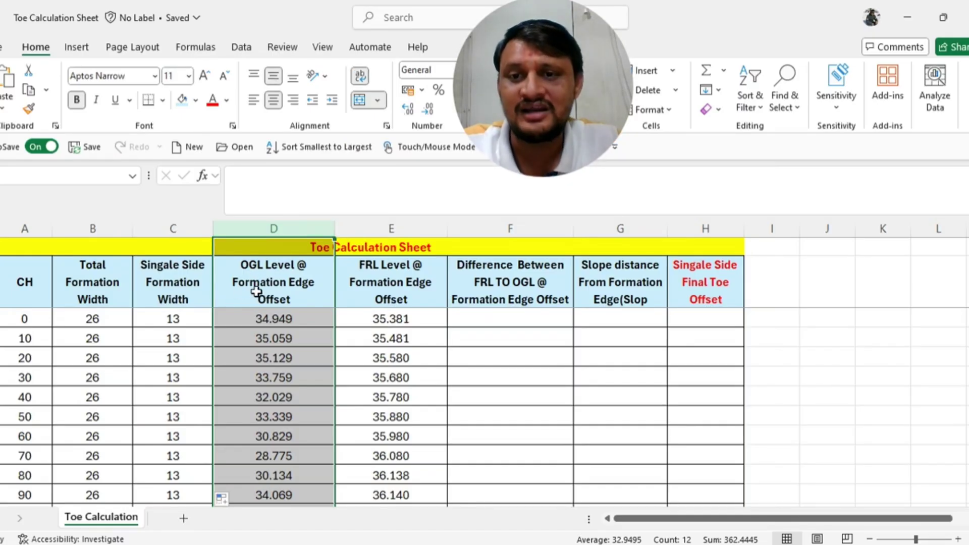
{"action": "key", "text": "Return"}
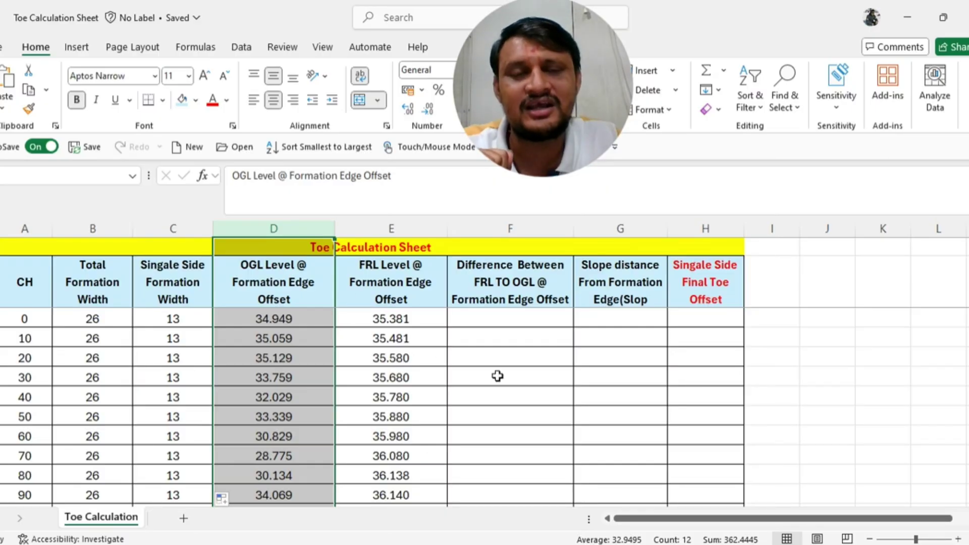
{"action": "mouse_move", "coordinate": [542, 544]}
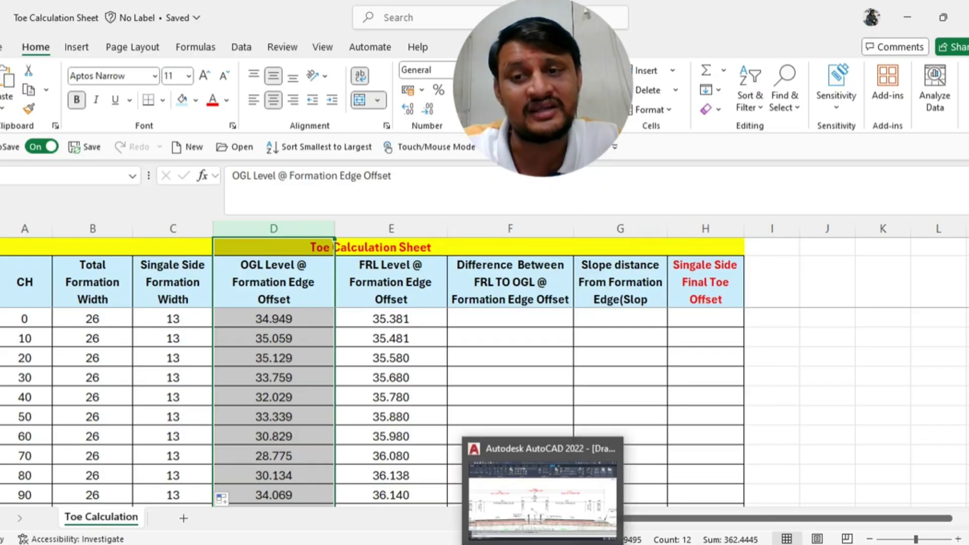
{"action": "left_click", "coordinate": [543, 497]}
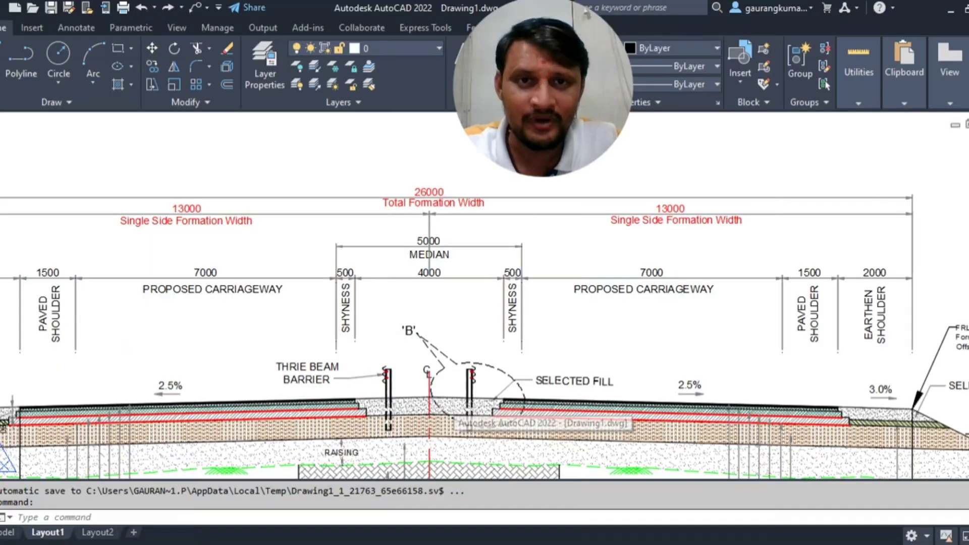
{"action": "scroll", "coordinate": [954, 411], "scroll_direction": "up", "scroll_amount": 1}
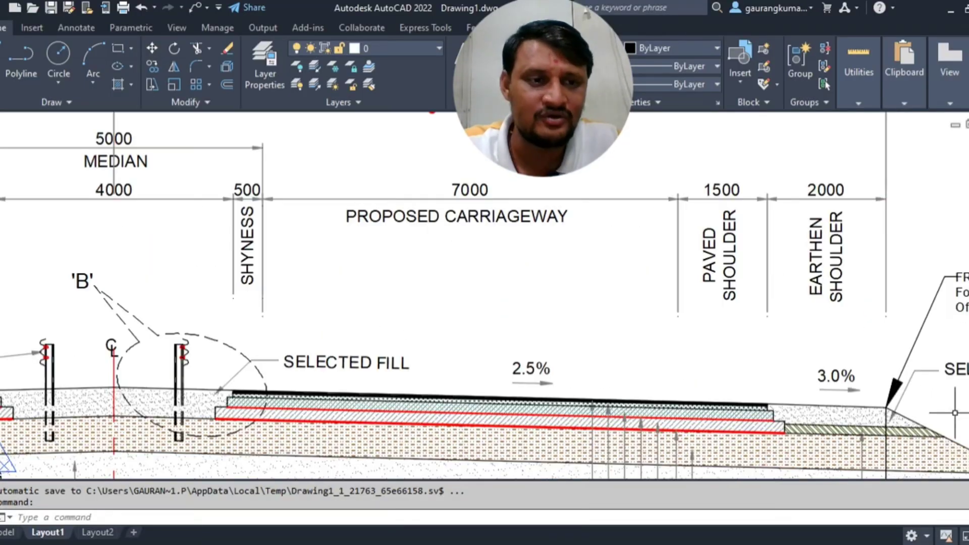
{"action": "scroll", "coordinate": [246, 230], "scroll_direction": "down", "scroll_amount": 3}
{"action": "scroll", "coordinate": [381, 240], "scroll_direction": "up", "scroll_amount": 1}
{"action": "scroll", "coordinate": [332, 207], "scroll_direction": "up", "scroll_amount": 2}
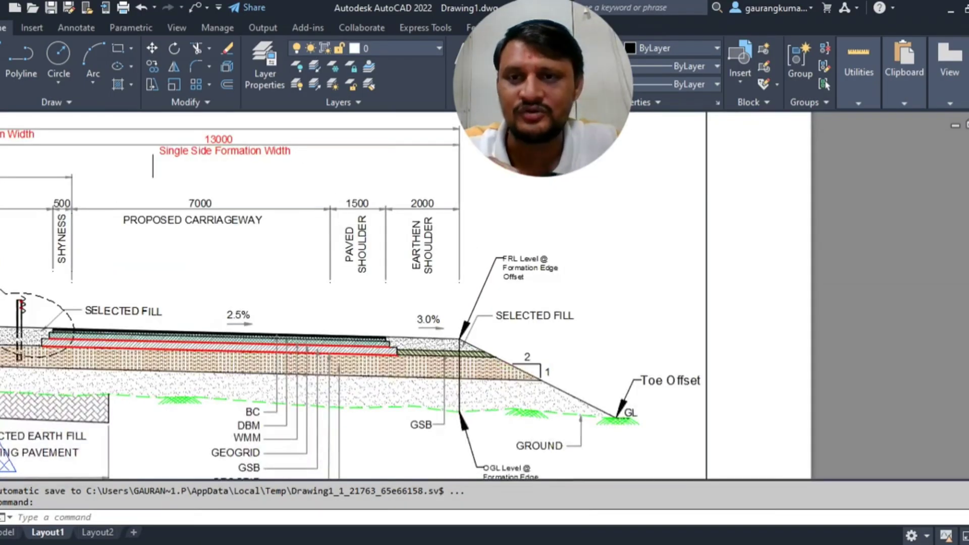
{"action": "scroll", "coordinate": [500, 280], "scroll_direction": "up", "scroll_amount": 1}
{"action": "scroll", "coordinate": [500, 280], "scroll_direction": "down", "scroll_amount": 3}
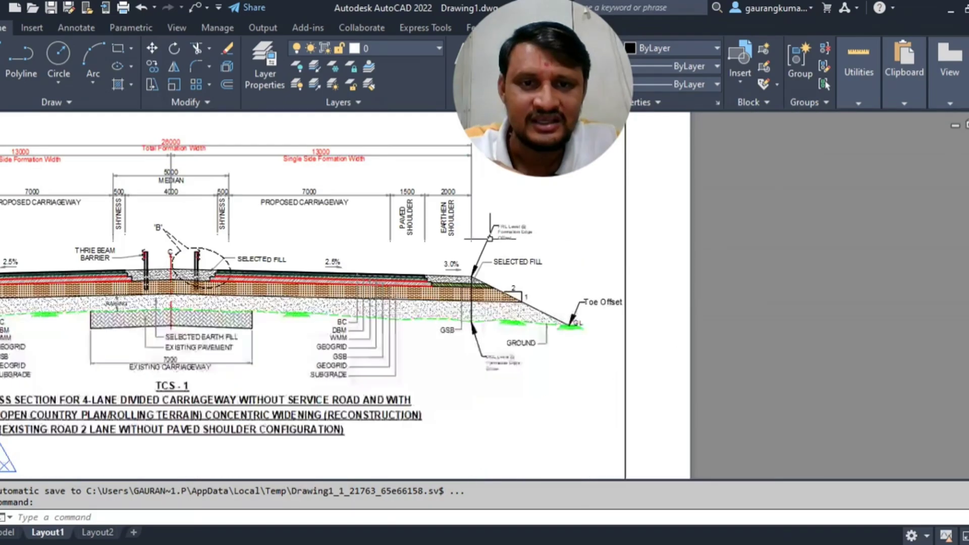
{"action": "scroll", "coordinate": [465, 320], "scroll_direction": "up", "scroll_amount": 3}
{"action": "scroll", "coordinate": [451, 290], "scroll_direction": "down", "scroll_amount": 3}
{"action": "scroll", "coordinate": [447, 345], "scroll_direction": "up", "scroll_amount": 2}
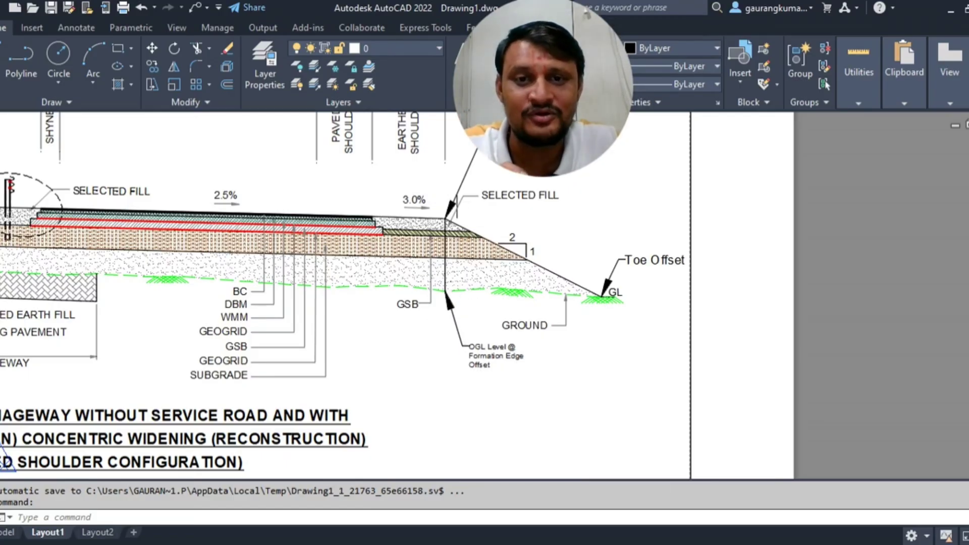
{"action": "scroll", "coordinate": [507, 331], "scroll_direction": "down", "scroll_amount": 2}
{"action": "scroll", "coordinate": [473, 306], "scroll_direction": "up", "scroll_amount": 2}
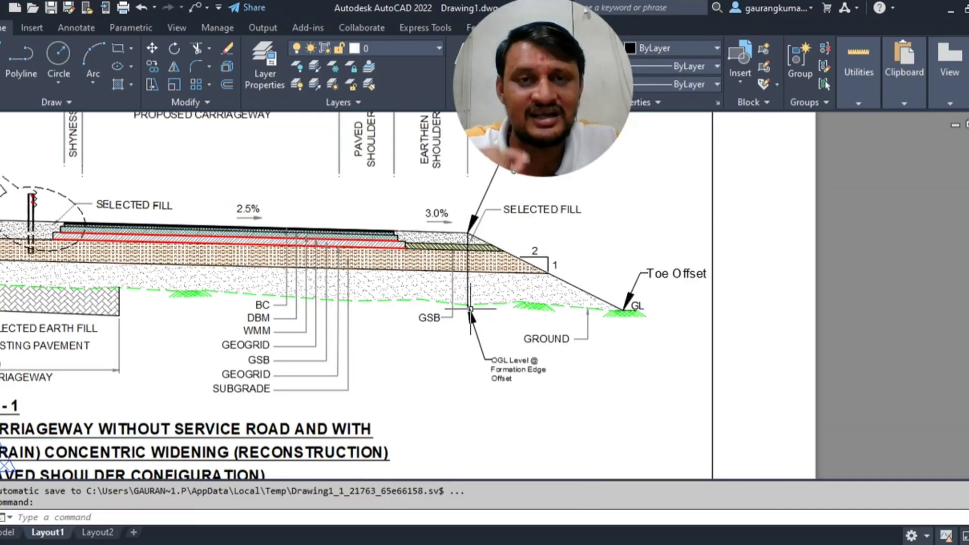
- Select the FRL Level column in Excel, and examine the FRL level point at the formation edge on the AutoCAD cross section
{"action": "key", "text": "alt+Tab"}
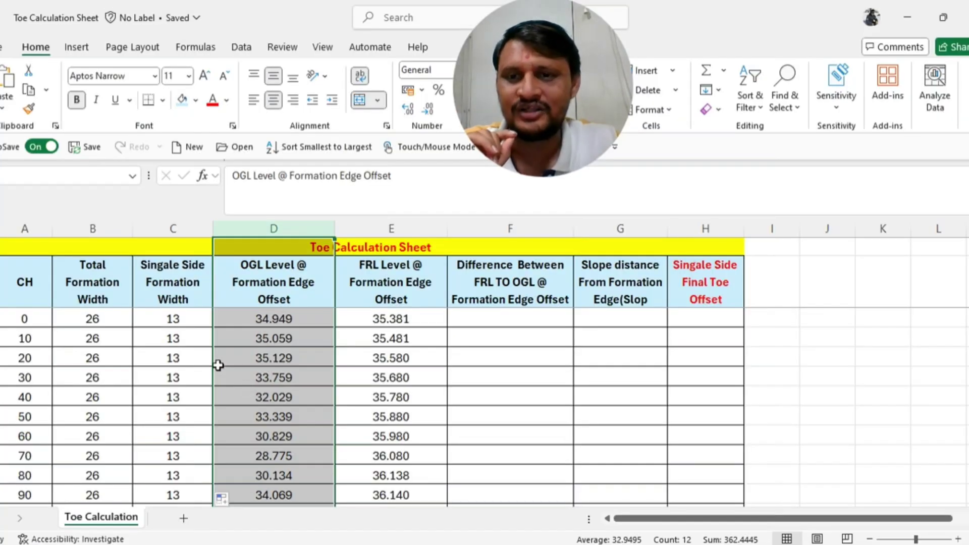
{"action": "left_click", "coordinate": [385, 228]}
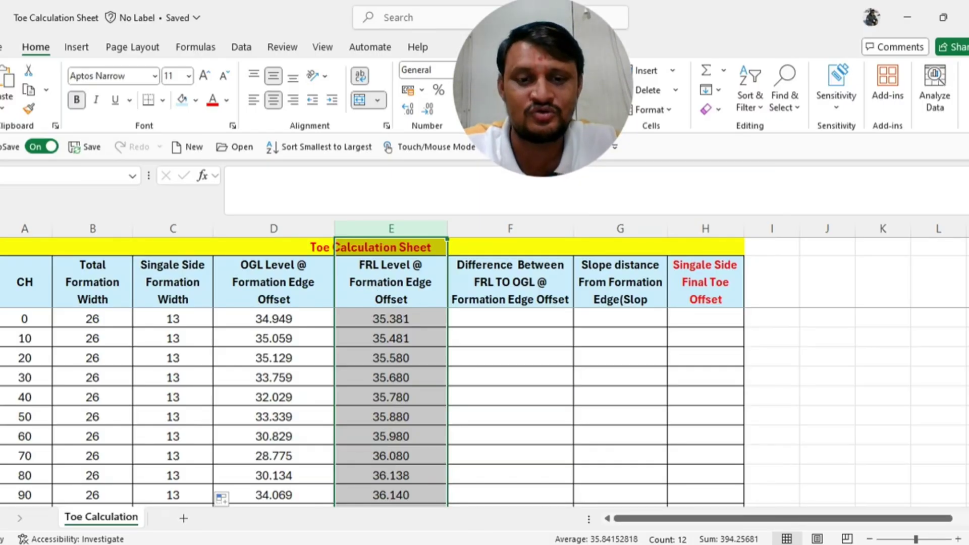
{"action": "key", "text": "alt+Tab"}
{"action": "scroll", "coordinate": [437, 378], "scroll_direction": "down", "scroll_amount": 4}
{"action": "scroll", "coordinate": [449, 306], "scroll_direction": "up", "scroll_amount": 4}
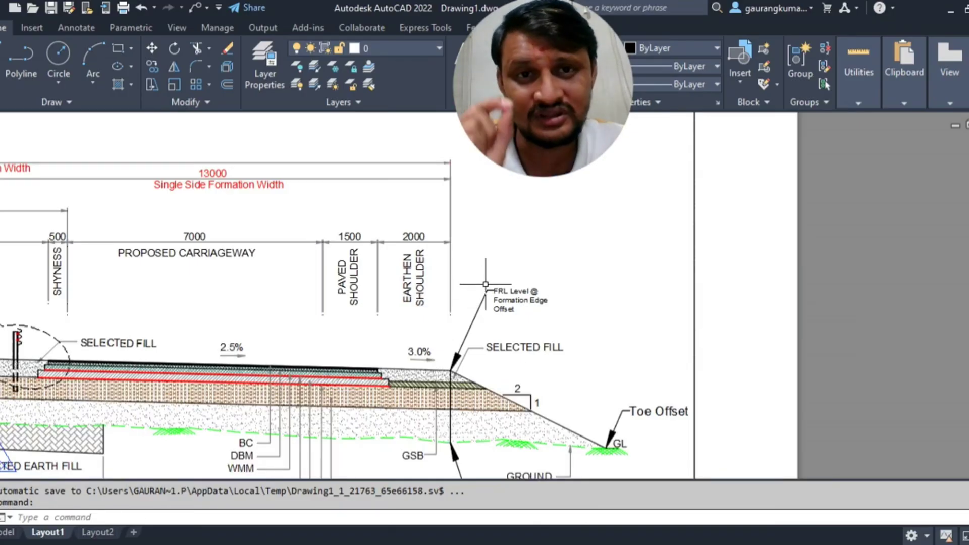
{"action": "scroll", "coordinate": [507, 335], "scroll_direction": "up", "scroll_amount": 4}
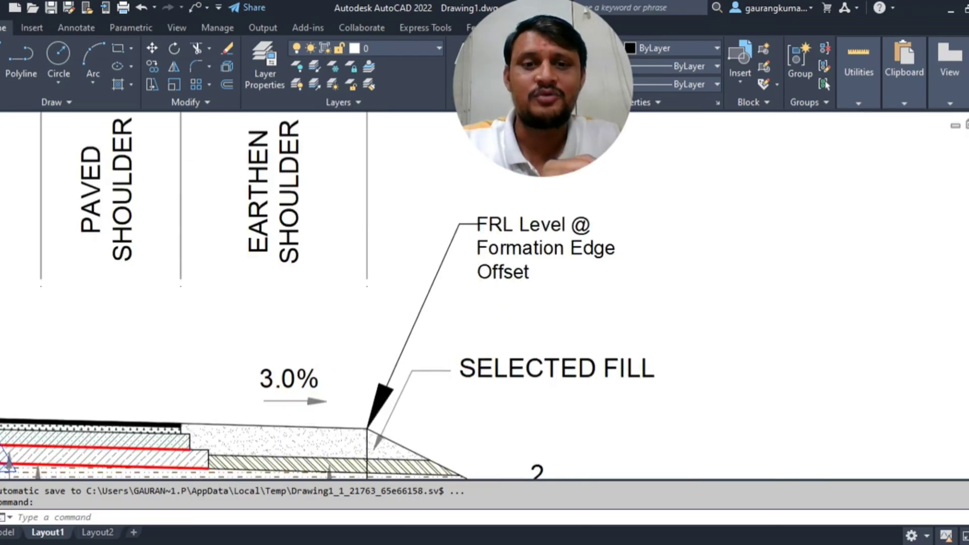
{"action": "scroll", "coordinate": [475, 326], "scroll_direction": "down", "scroll_amount": 4}
{"action": "scroll", "coordinate": [465, 320], "scroll_direction": "up", "scroll_amount": 2}
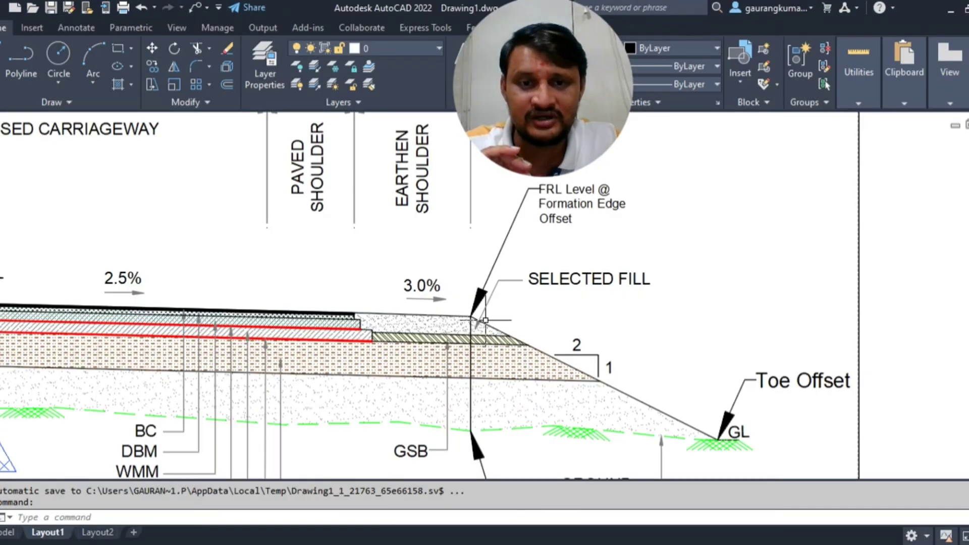
{"action": "scroll", "coordinate": [485, 320], "scroll_direction": "down", "scroll_amount": 10}
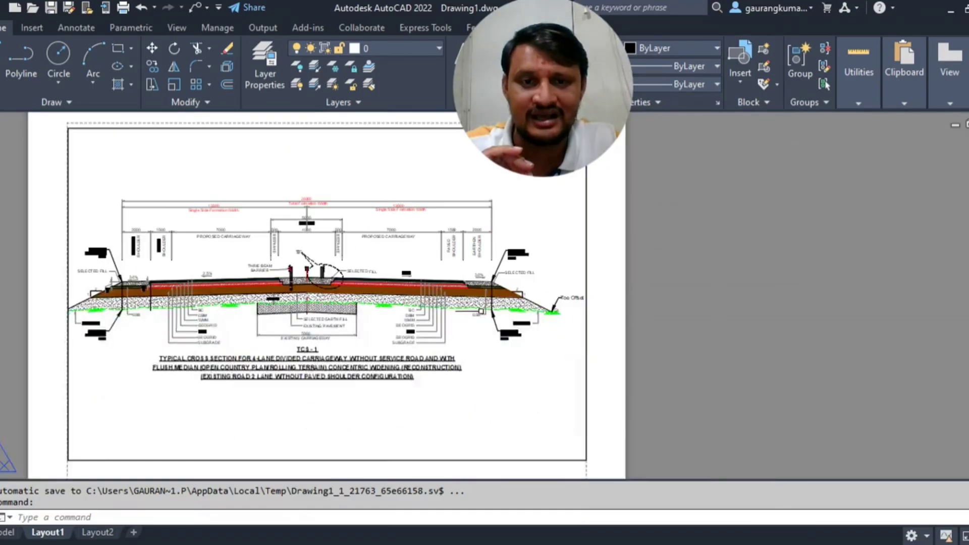
{"action": "scroll", "coordinate": [481, 312], "scroll_direction": "up", "scroll_amount": 10}
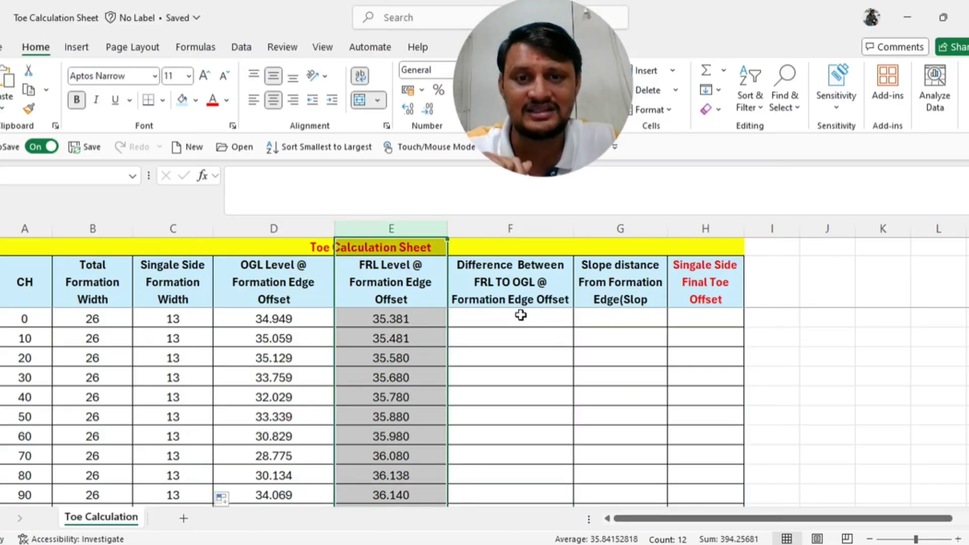
- Select cell F3, the chainage 0 cell of the FRL to OGL difference column
{"action": "left_click", "coordinate": [522, 317]}
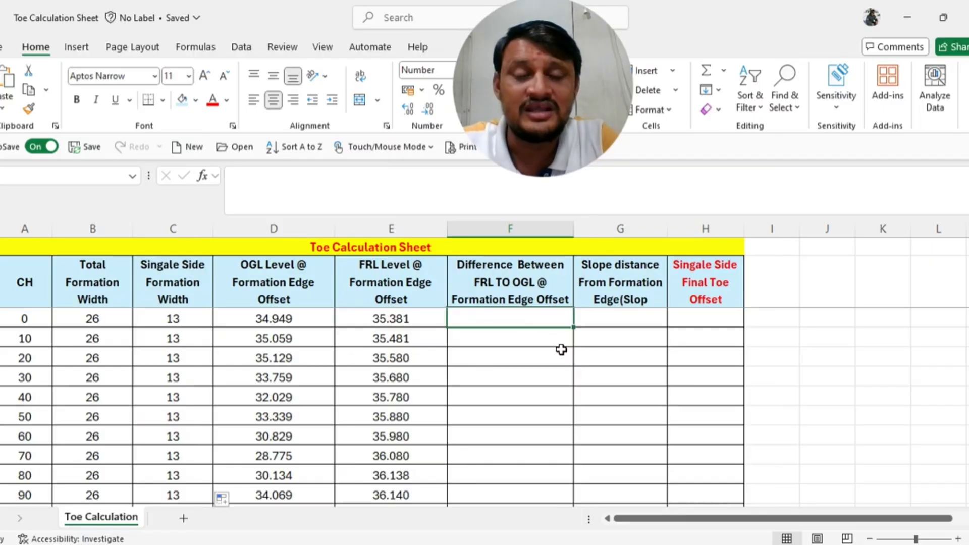
{"action": "left_click", "coordinate": [536, 228]}
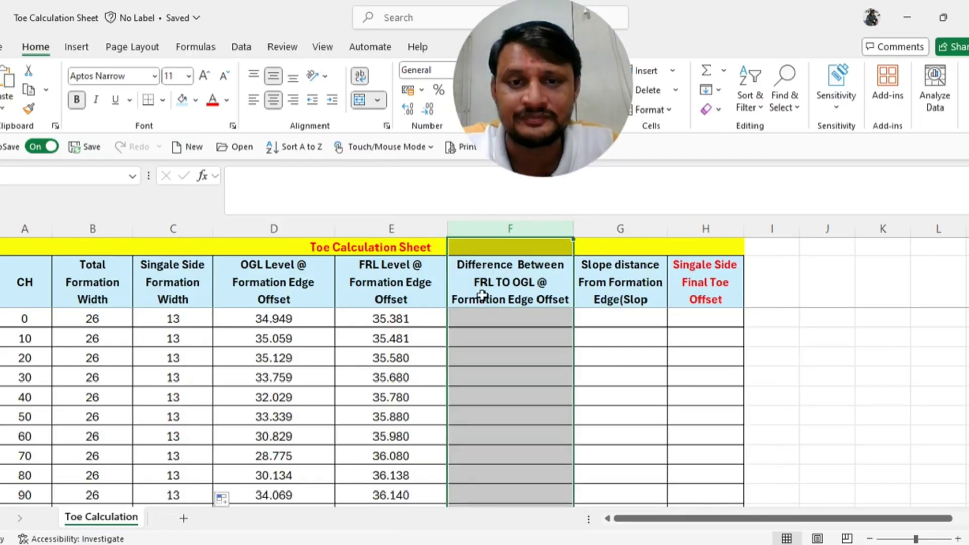
{"action": "left_click", "coordinate": [499, 318]}
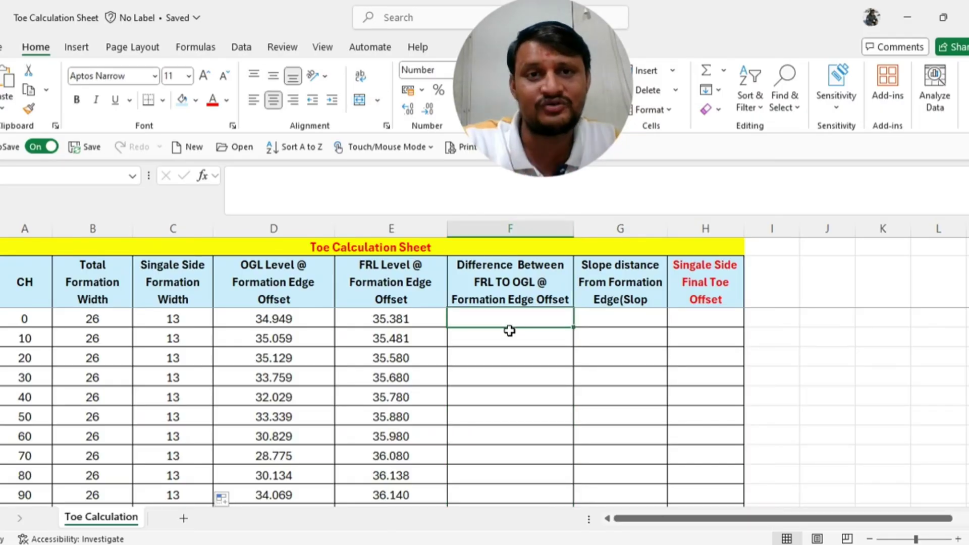
{"action": "type", "text": "="}
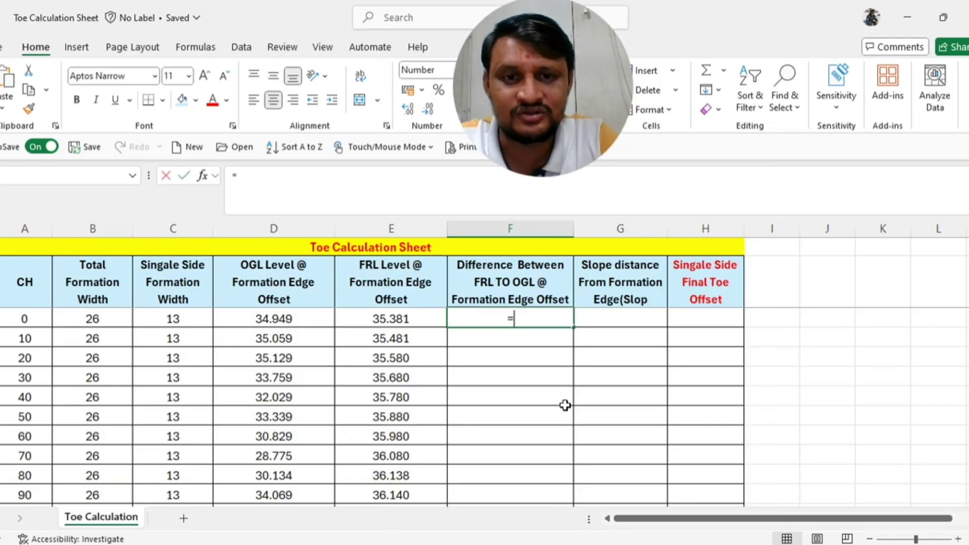
{"action": "key", "text": "Left"}
{"action": "key", "text": "Left"}
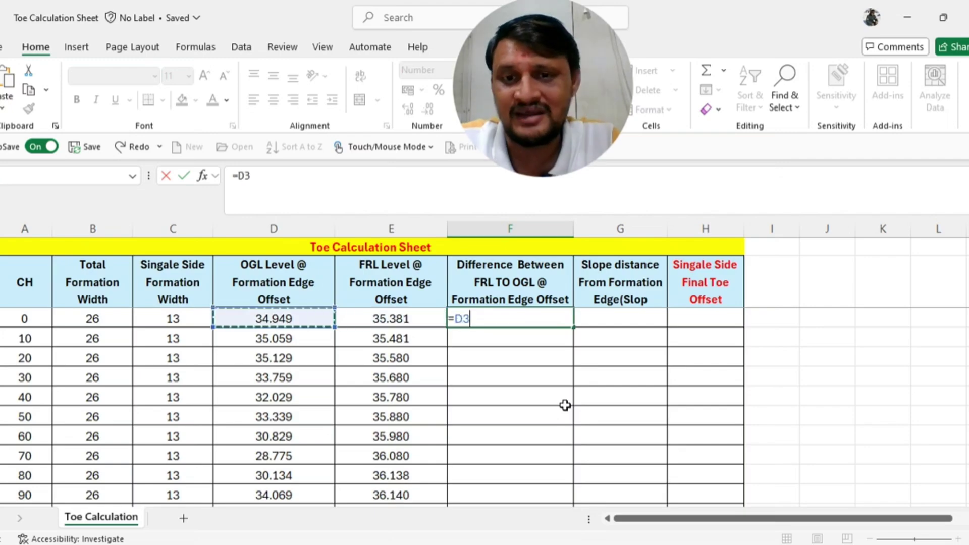
{"action": "type", "text": "-"}
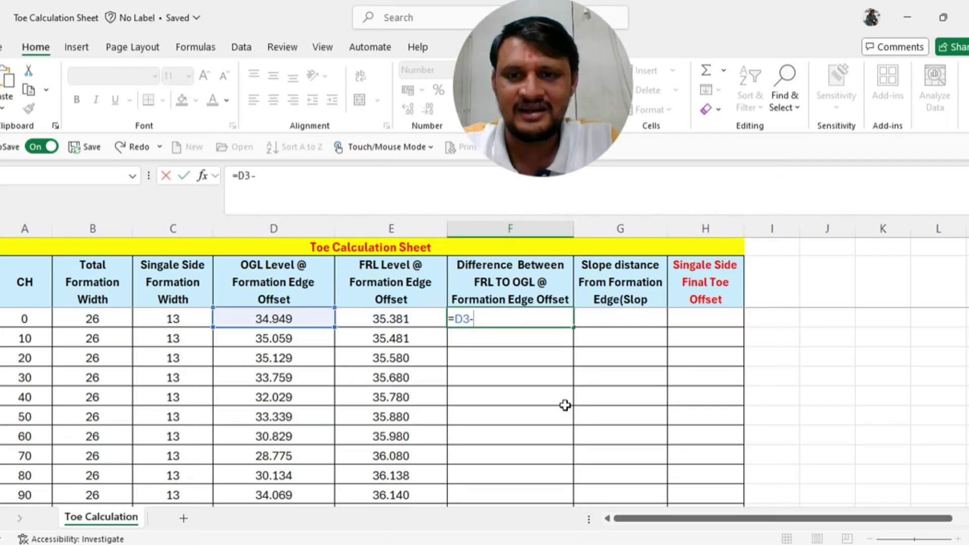
{"action": "key", "text": "Escape"}
- Calculate the FRL to OGL difference in F3 with =E3-D3 and fill the formula down the column
{"action": "type", "text": "="}
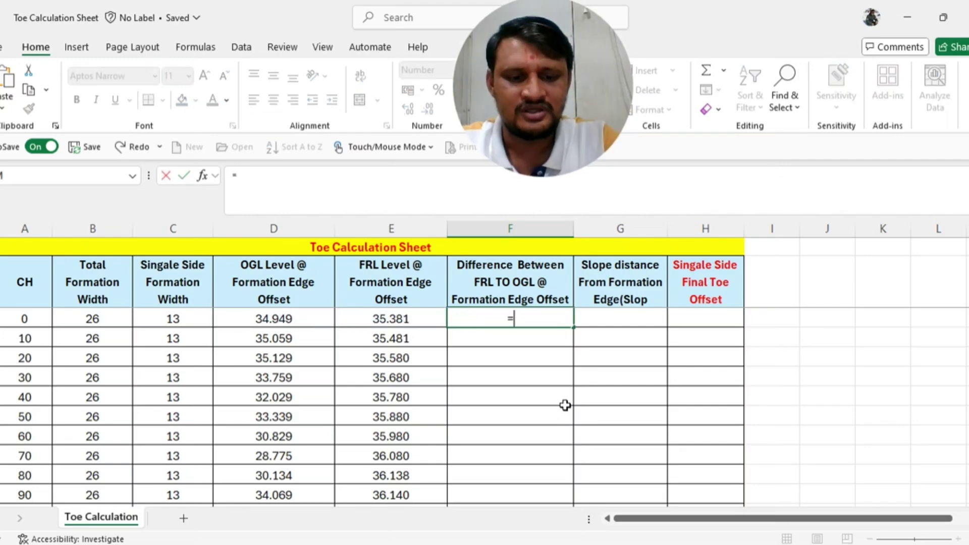
{"action": "key", "text": "Left"}
{"action": "type", "text": "-"}
{"action": "key", "text": "Left"}
{"action": "key", "text": "Left"}
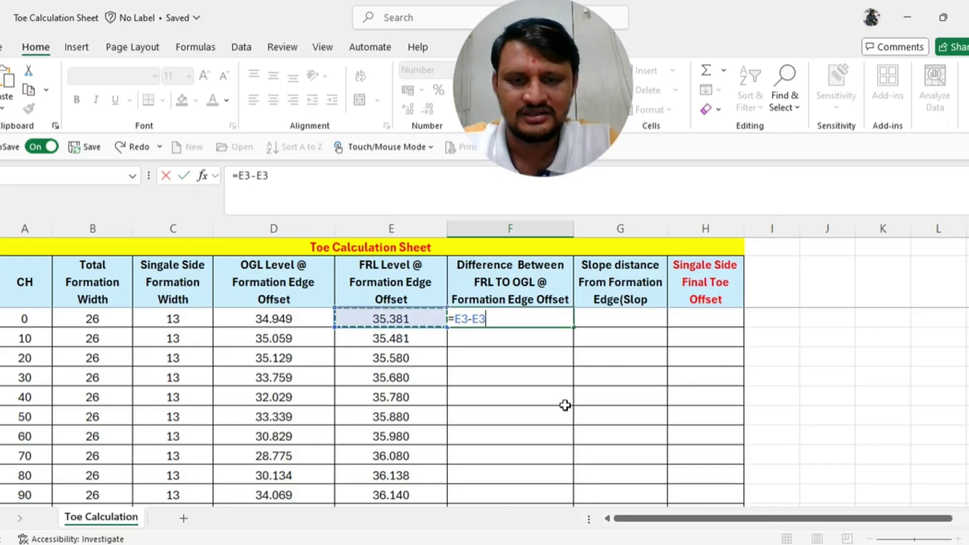
{"action": "key", "text": "Return"}
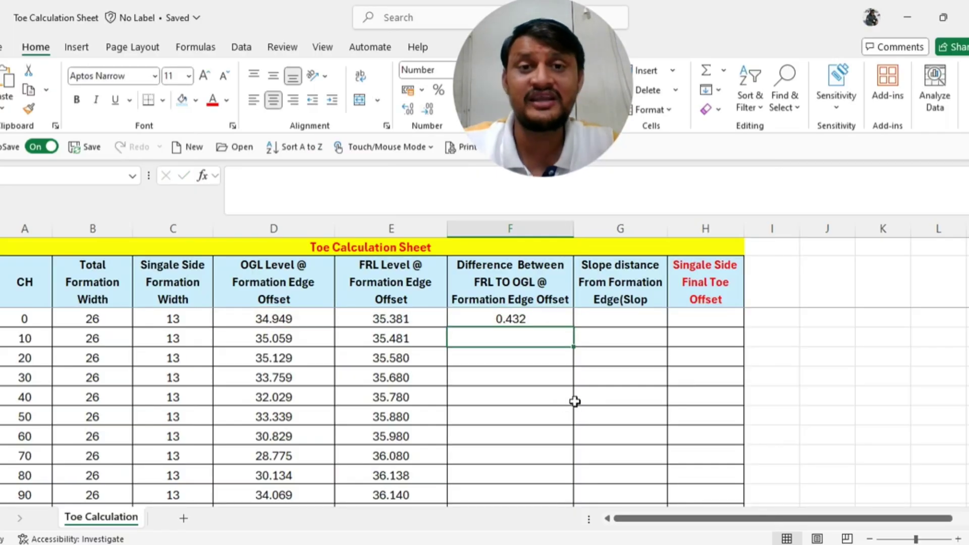
{"action": "left_click", "coordinate": [550, 316]}
{"action": "left_click_drag", "start_coordinate": [573, 327], "coordinate": [558, 480]}
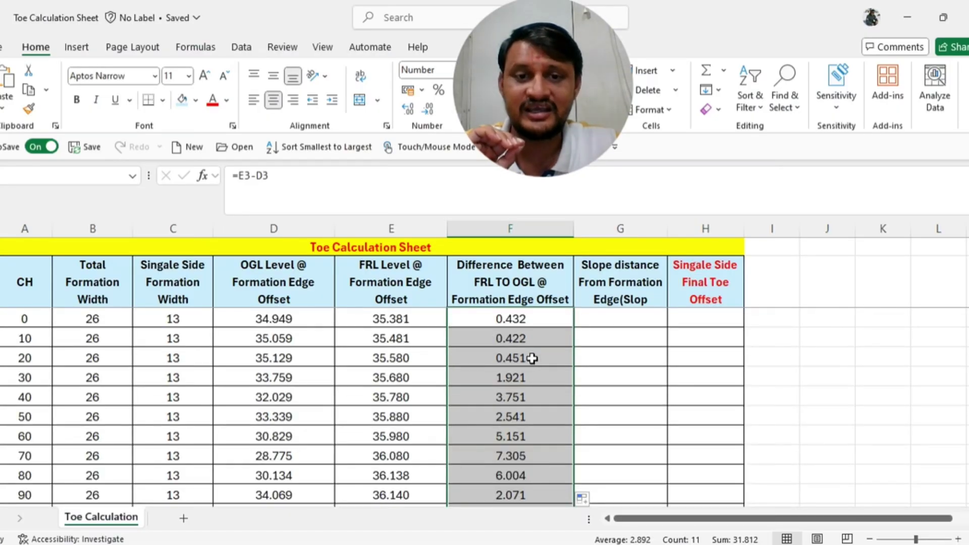
- Widen column G slightly so the full slope distance header, including the slope ratio, fits in its cell
{"action": "left_click", "coordinate": [612, 321]}
{"action": "left_click", "coordinate": [621, 296]}
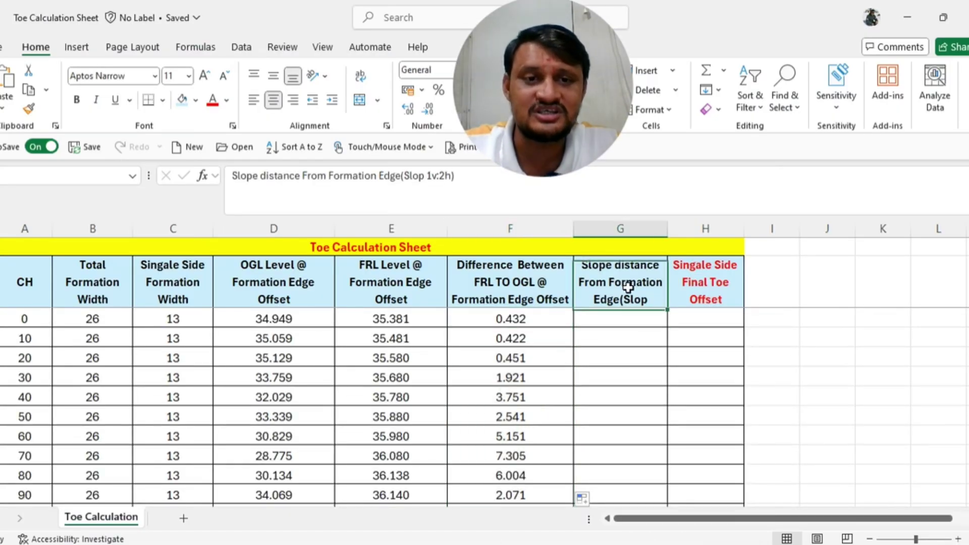
{"action": "left_click_drag", "start_coordinate": [661, 229], "coordinate": [665, 228]}
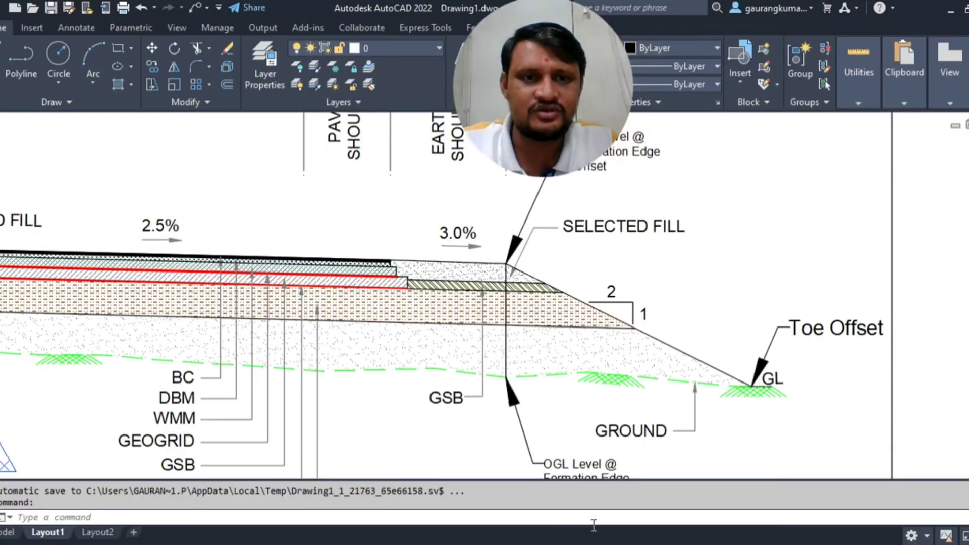
- Switch to AutoCAD and examine the side slope ratio between the formation edge and the toe on the cross section
{"action": "scroll", "coordinate": [502, 288], "scroll_direction": "down", "scroll_amount": 3}
{"action": "scroll", "coordinate": [502, 287], "scroll_direction": "up", "scroll_amount": 4}
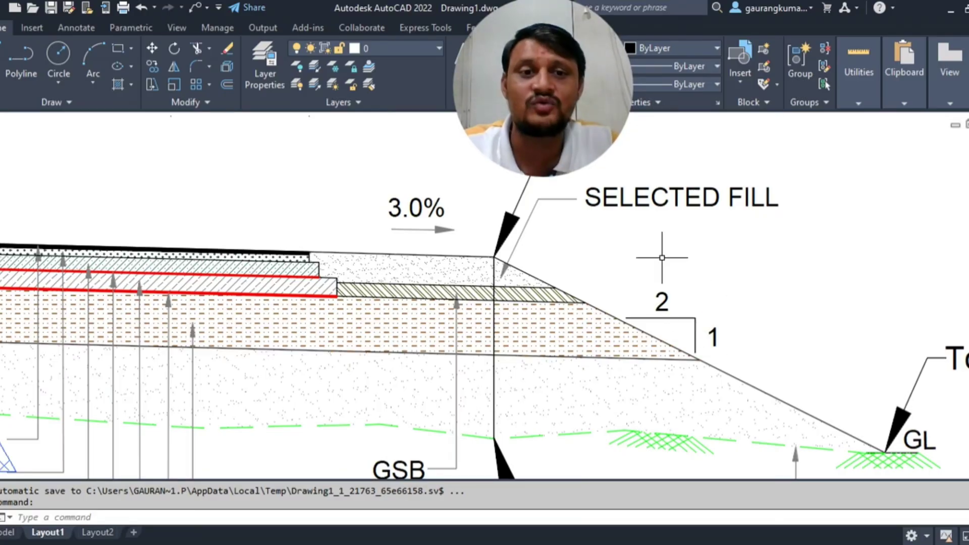
{"action": "scroll", "coordinate": [656, 255], "scroll_direction": "down", "scroll_amount": 5}
{"action": "scroll", "coordinate": [605, 212], "scroll_direction": "up", "scroll_amount": 5}
{"action": "scroll", "coordinate": [562, 222], "scroll_direction": "down", "scroll_amount": 2}
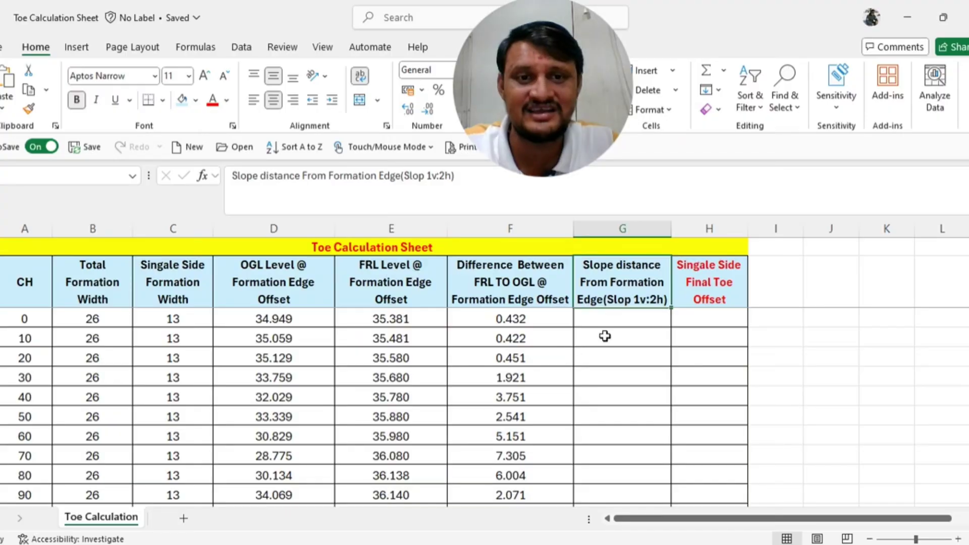
- Return to Excel, calculate the slope distance in G3 with =F3*2, and fill the formula down the column
{"action": "left_click", "coordinate": [613, 318]}
{"action": "type", "text": "="}
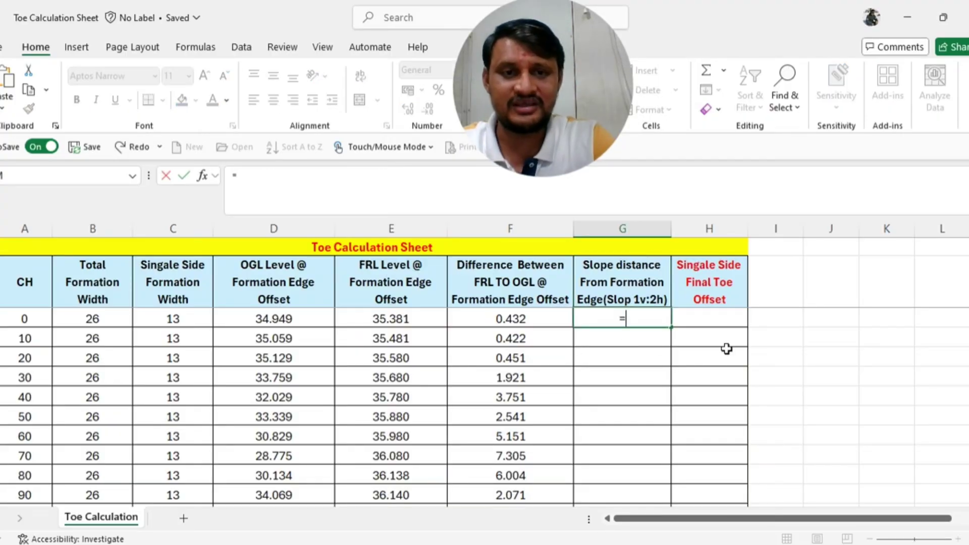
{"action": "key", "text": "Left"}
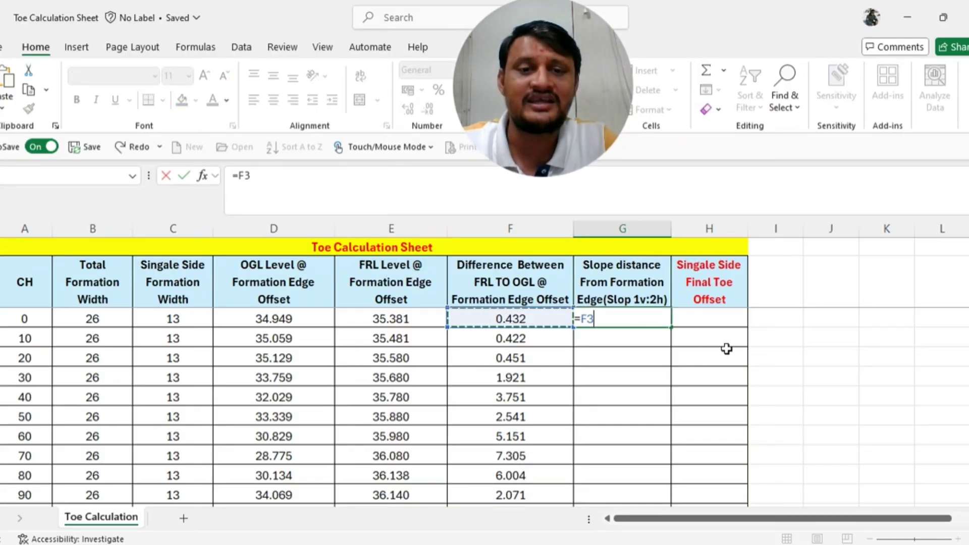
{"action": "type", "text": "*"}
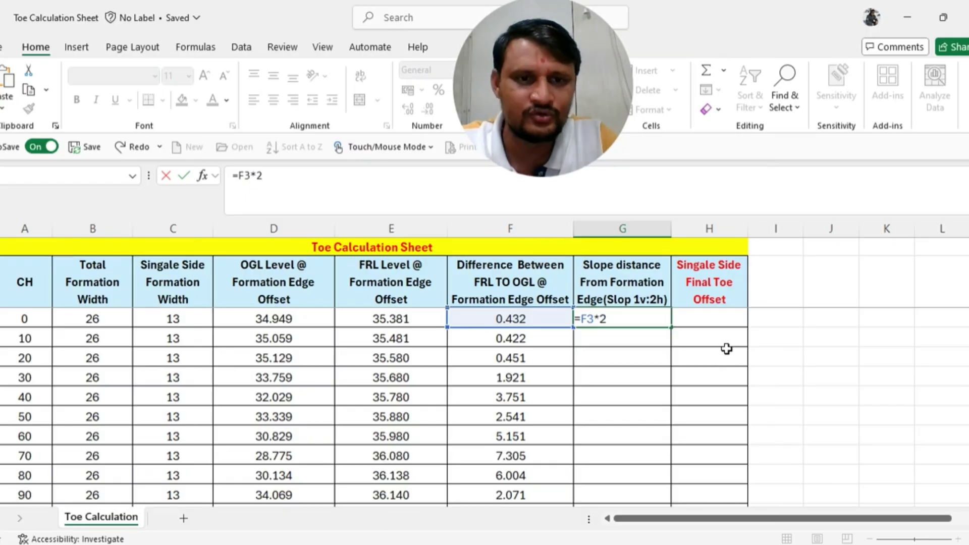
{"action": "key", "text": "Return"}
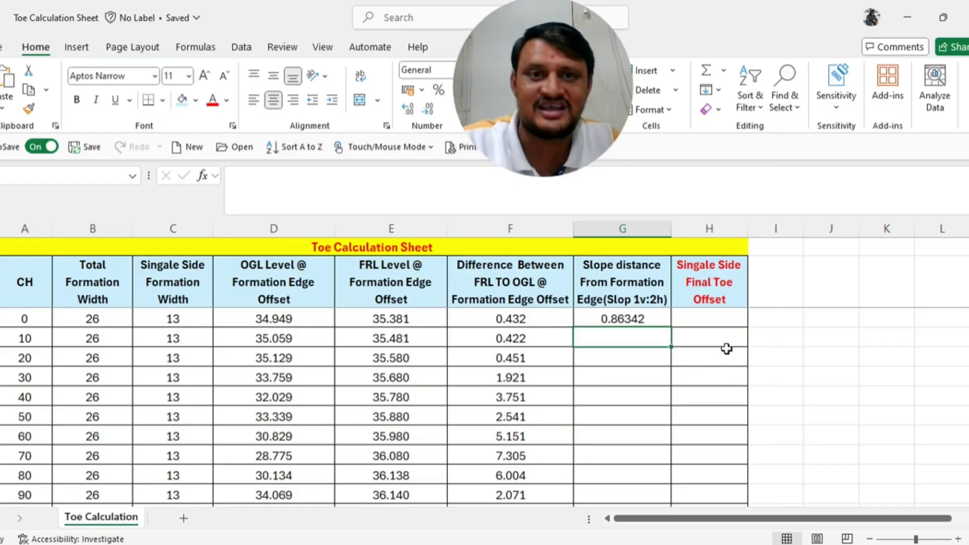
{"action": "left_click", "coordinate": [655, 317]}
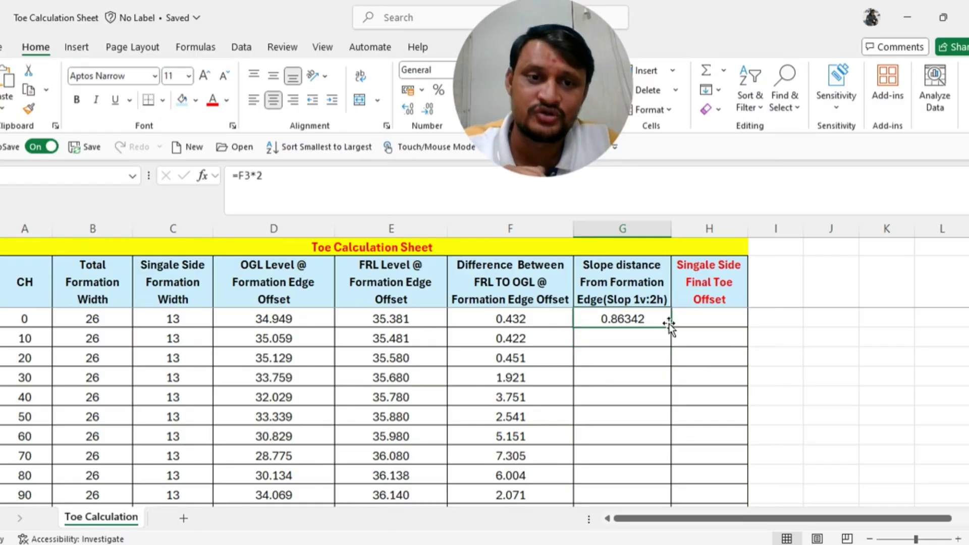
{"action": "left_click_drag", "start_coordinate": [669, 323], "coordinate": [642, 482]}
{"action": "scroll", "coordinate": [664, 437], "scroll_direction": "up", "scroll_amount": 1}
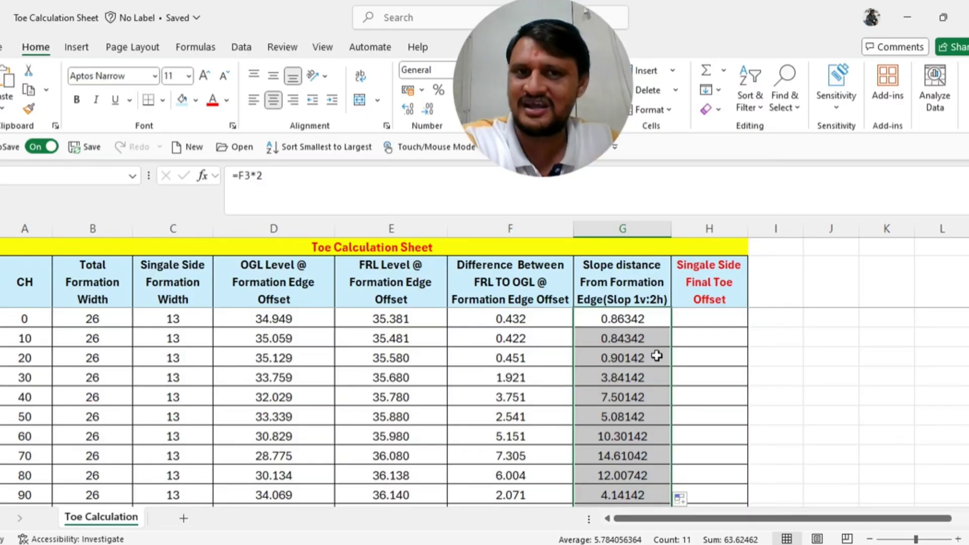
- Switch to AutoCAD and examine the toe offset point in relation to the single side formation width and the side slope
{"action": "key", "text": "alt+Tab"}
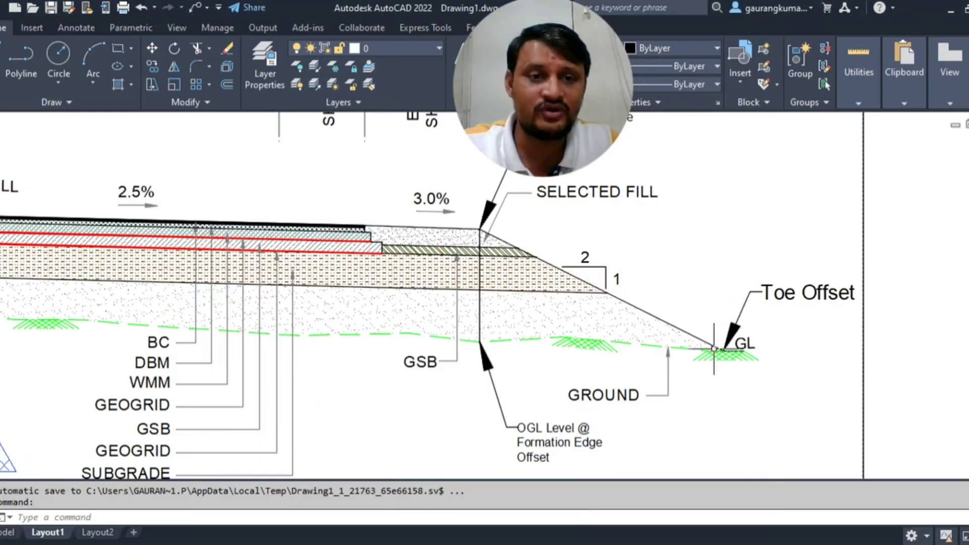
{"action": "scroll", "coordinate": [757, 323], "scroll_direction": "down", "scroll_amount": 2}
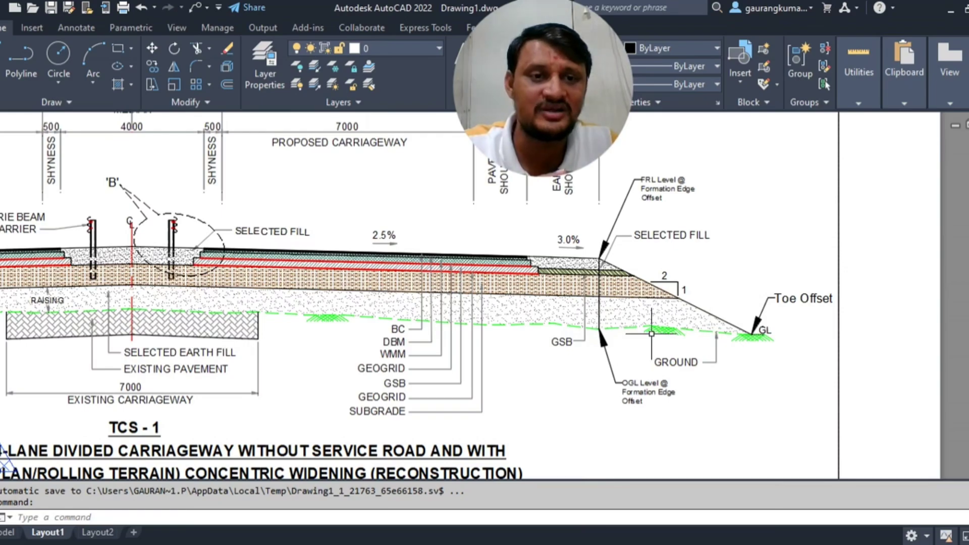
{"action": "scroll", "coordinate": [705, 333], "scroll_direction": "up", "scroll_amount": 2}
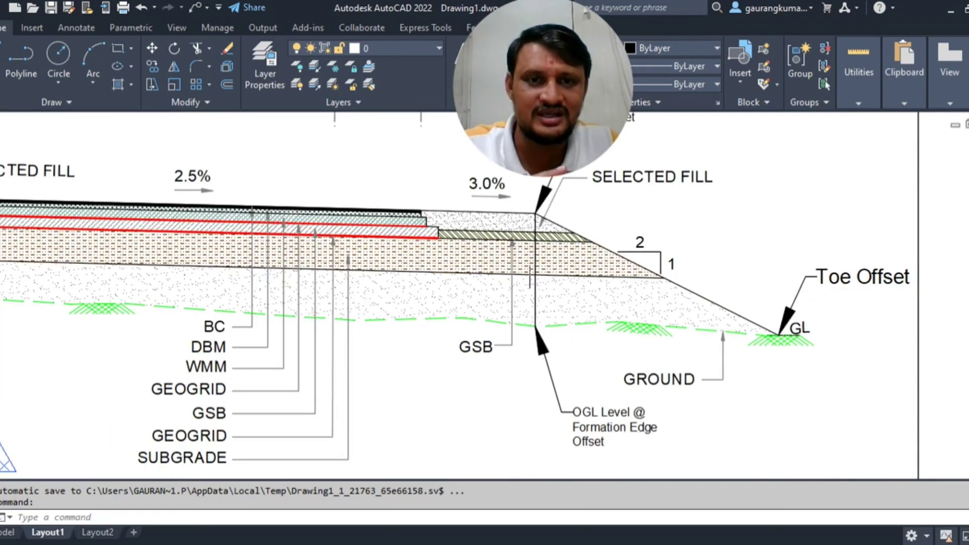
{"action": "scroll", "coordinate": [570, 243], "scroll_direction": "down", "scroll_amount": 2}
{"action": "scroll", "coordinate": [568, 232], "scroll_direction": "up", "scroll_amount": 2}
{"action": "scroll", "coordinate": [567, 232], "scroll_direction": "down", "scroll_amount": 2}
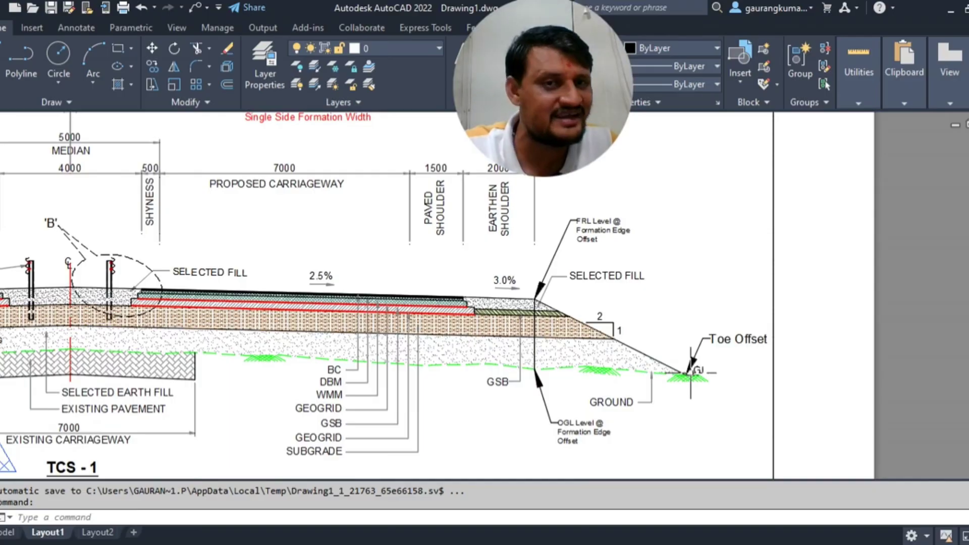
{"action": "scroll", "coordinate": [702, 365], "scroll_direction": "down", "scroll_amount": 2}
{"action": "scroll", "coordinate": [465, 207], "scroll_direction": "up", "scroll_amount": 2}
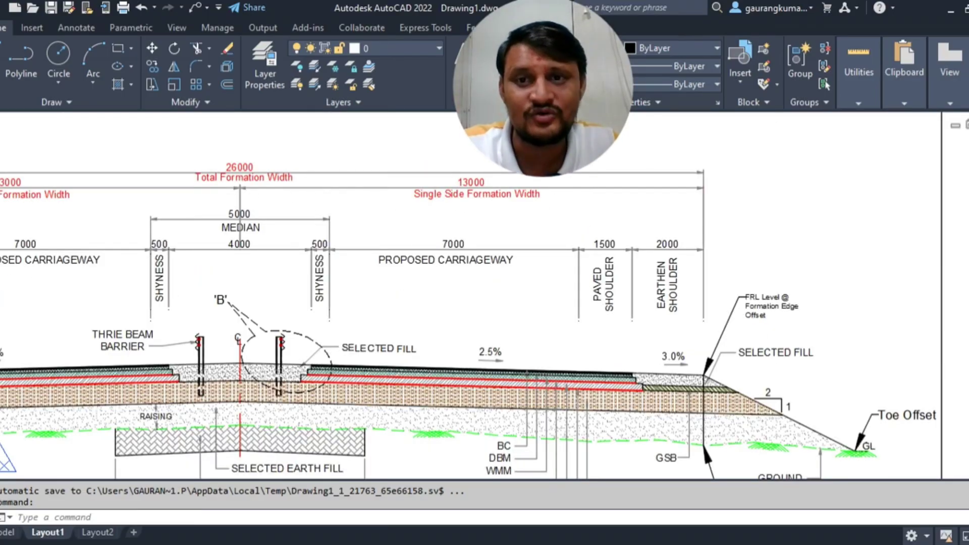
{"action": "scroll", "coordinate": [239, 185], "scroll_direction": "down", "scroll_amount": 2}
{"action": "scroll", "coordinate": [712, 349], "scroll_direction": "up", "scroll_amount": 2}
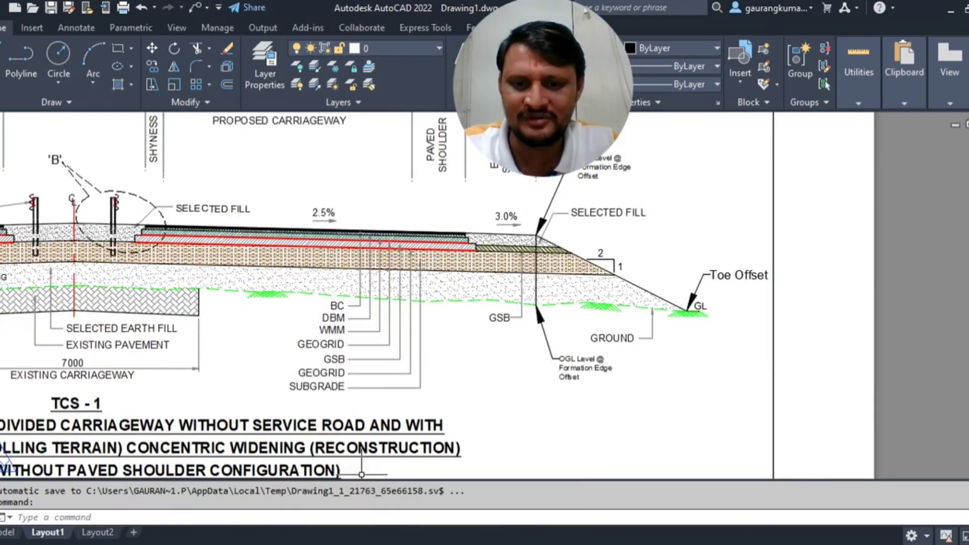
- Return to Excel and calculate the single side final toe offset at chainage 0 in H3 with =C3+G3
{"action": "left_click", "coordinate": [363, 543]}
{"action": "left_click", "coordinate": [703, 321]}
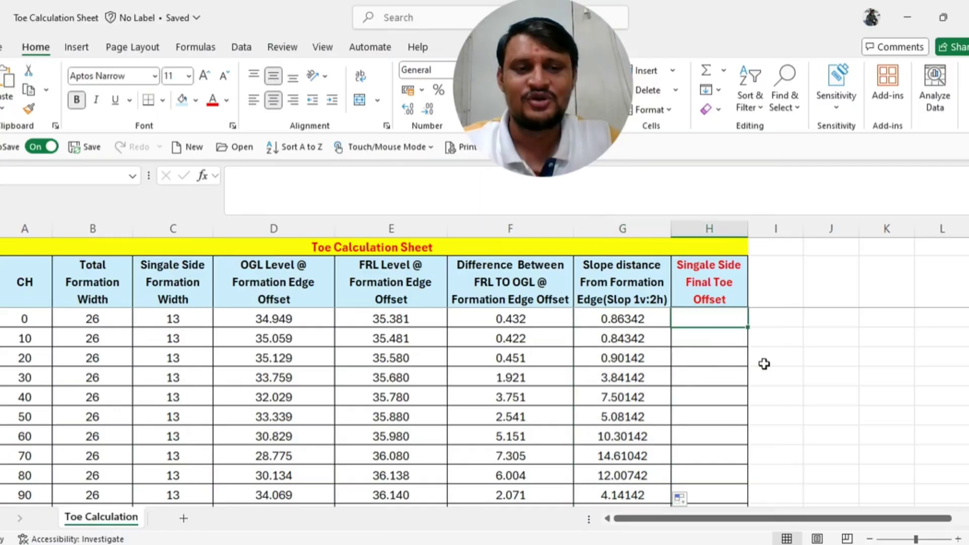
{"action": "type", "text": "="}
{"action": "key", "text": "Left"}
{"action": "key", "text": "Left"}
{"action": "key", "text": "Left"}
{"action": "key", "text": "Left"}
{"action": "key", "text": "Left"}
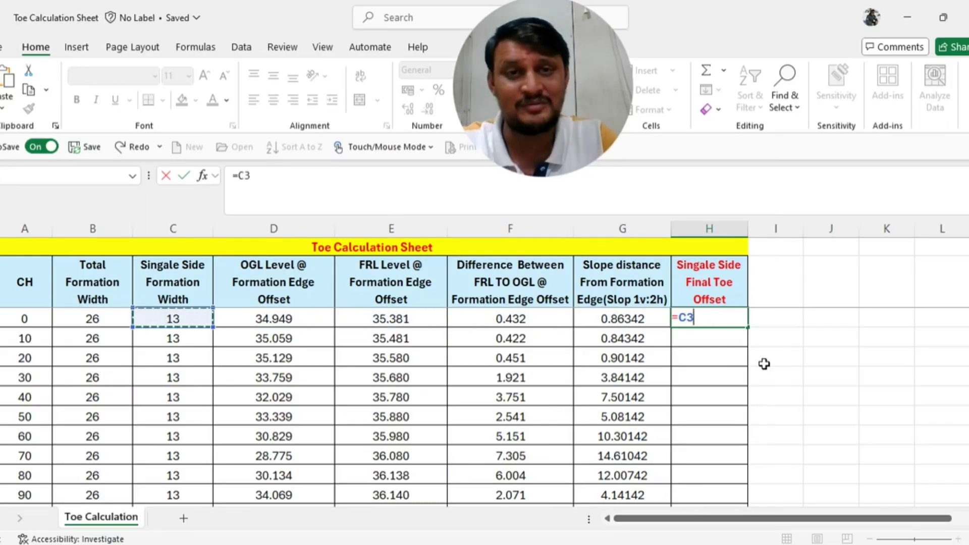
{"action": "type", "text": "+"}
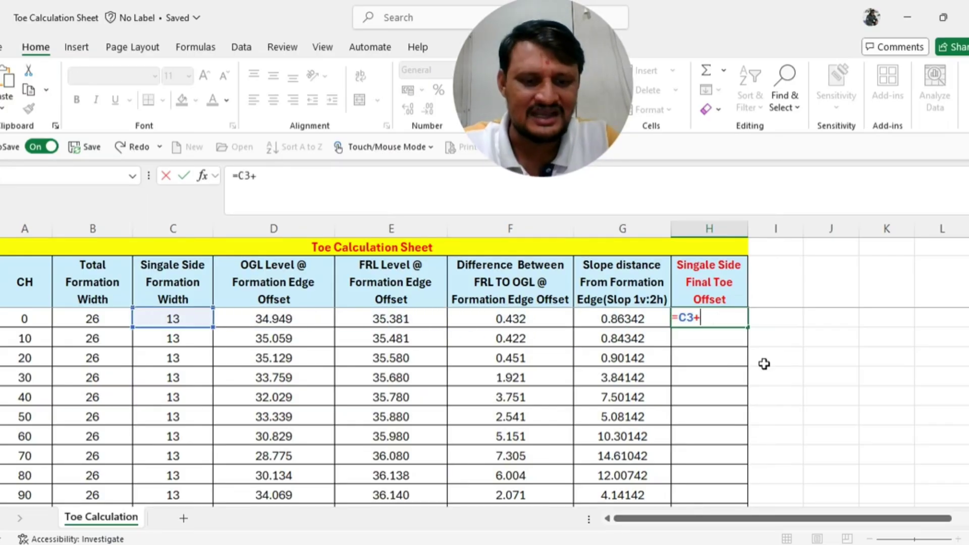
{"action": "key", "text": "Left"}
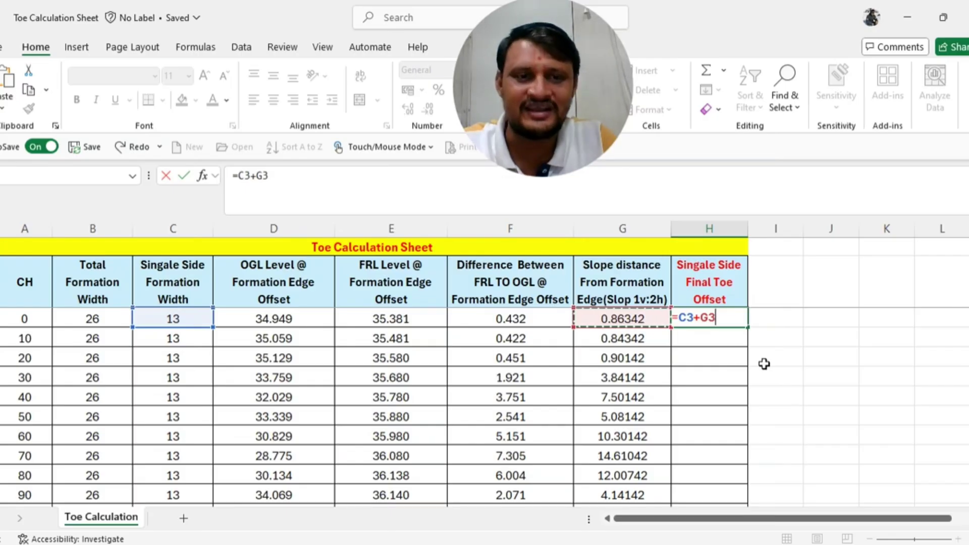
{"action": "key", "text": "Return"}
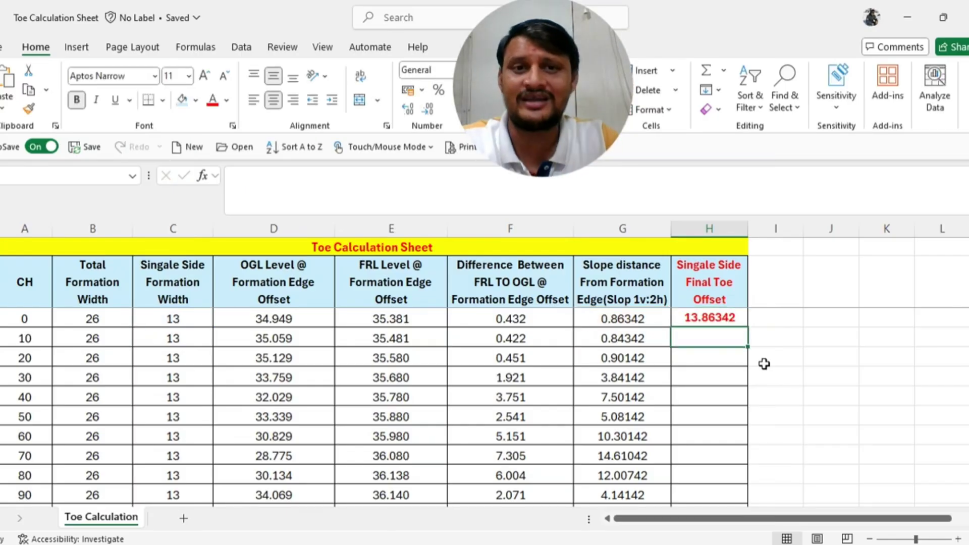
- Fill the final toe offset formula from H3 down to chainage 100 and review the column
{"action": "left_click", "coordinate": [731, 316]}
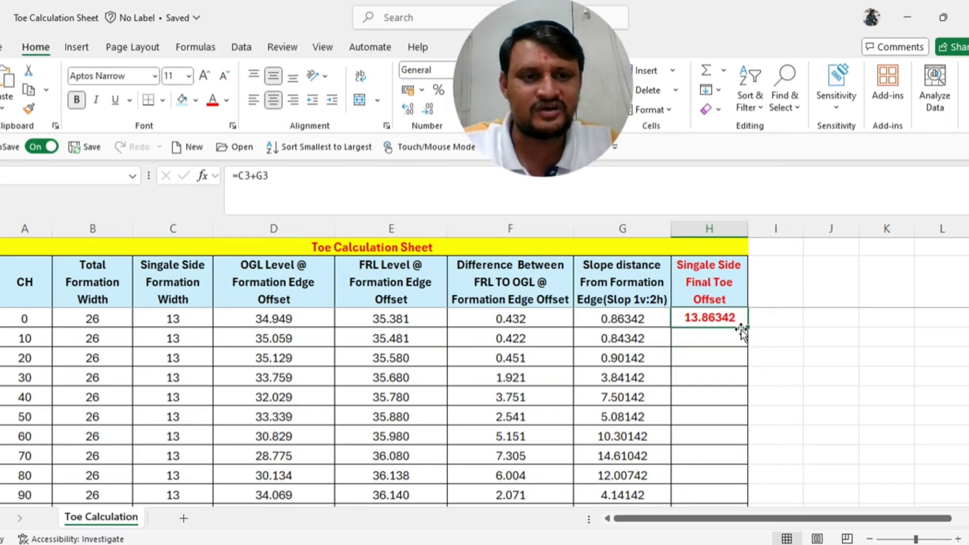
{"action": "left_click_drag", "start_coordinate": [746, 327], "coordinate": [731, 479]}
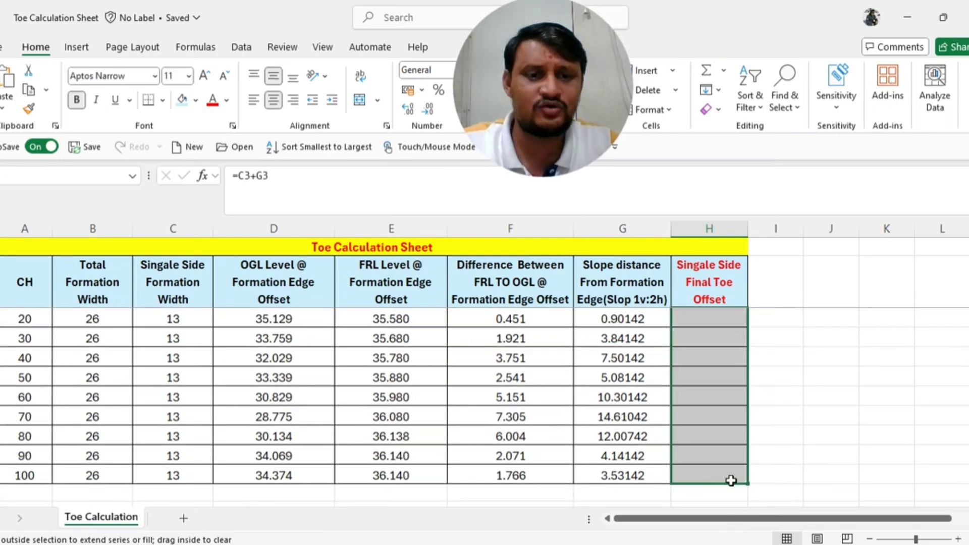
{"action": "scroll", "coordinate": [735, 389], "scroll_direction": "up", "scroll_amount": 1}
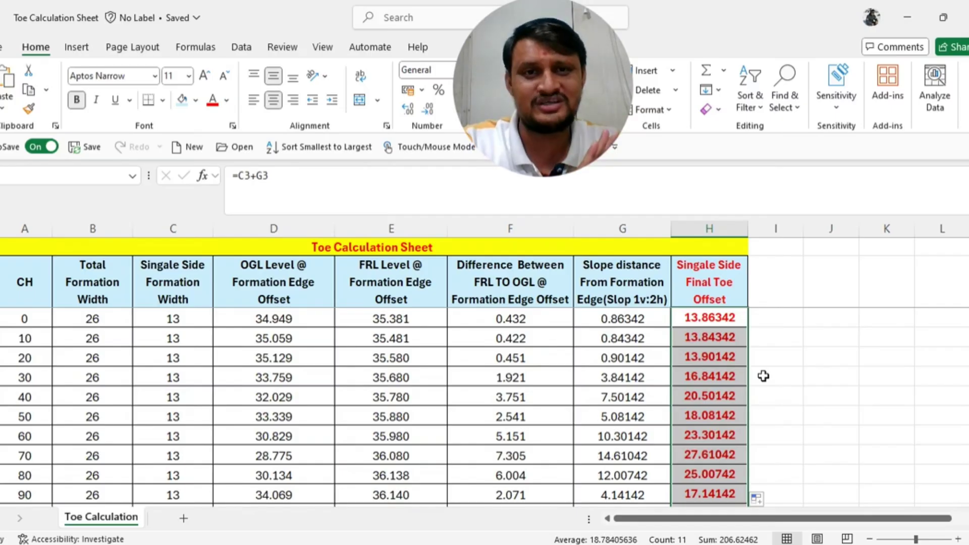
{"action": "scroll", "coordinate": [132, 374], "scroll_direction": "down", "scroll_amount": 3}
{"action": "scroll", "coordinate": [237, 379], "scroll_direction": "up", "scroll_amount": 3}
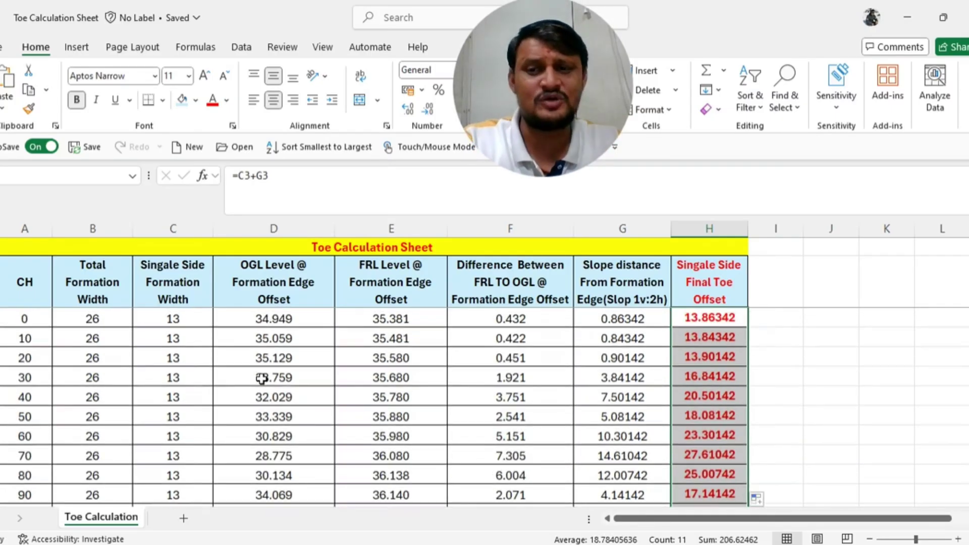